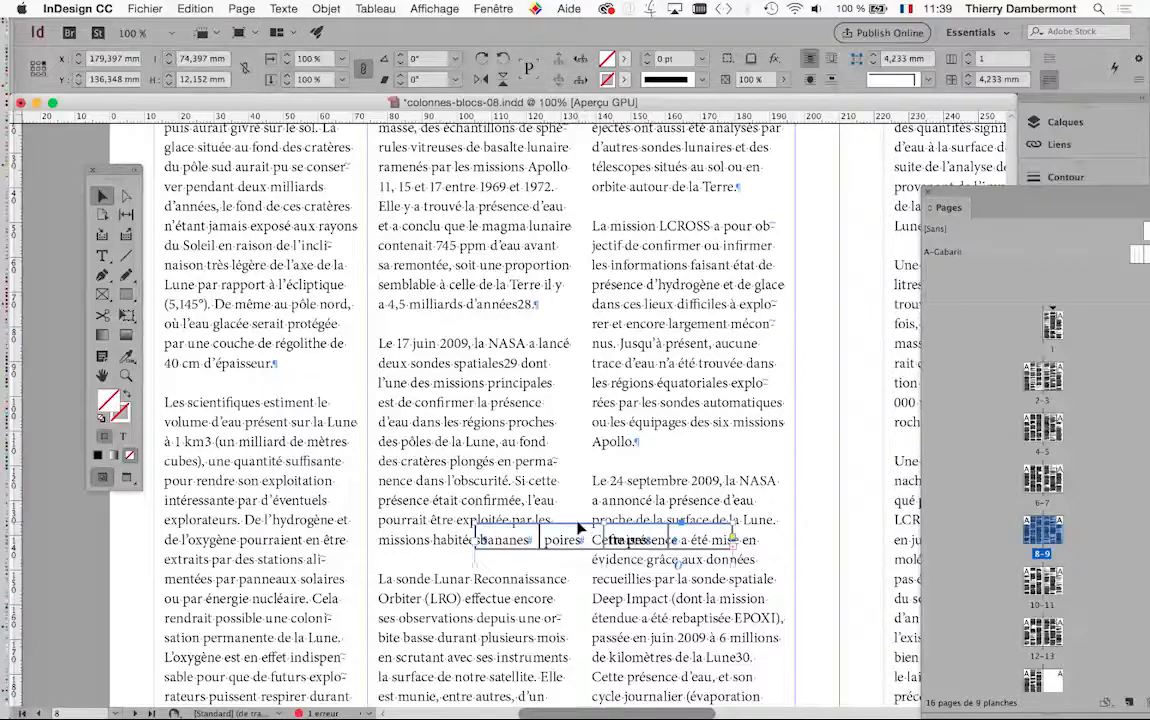
Try the fruit table frame at several positions over the page's text columns to examine how its rows align.
drag(578, 528, 560, 335)
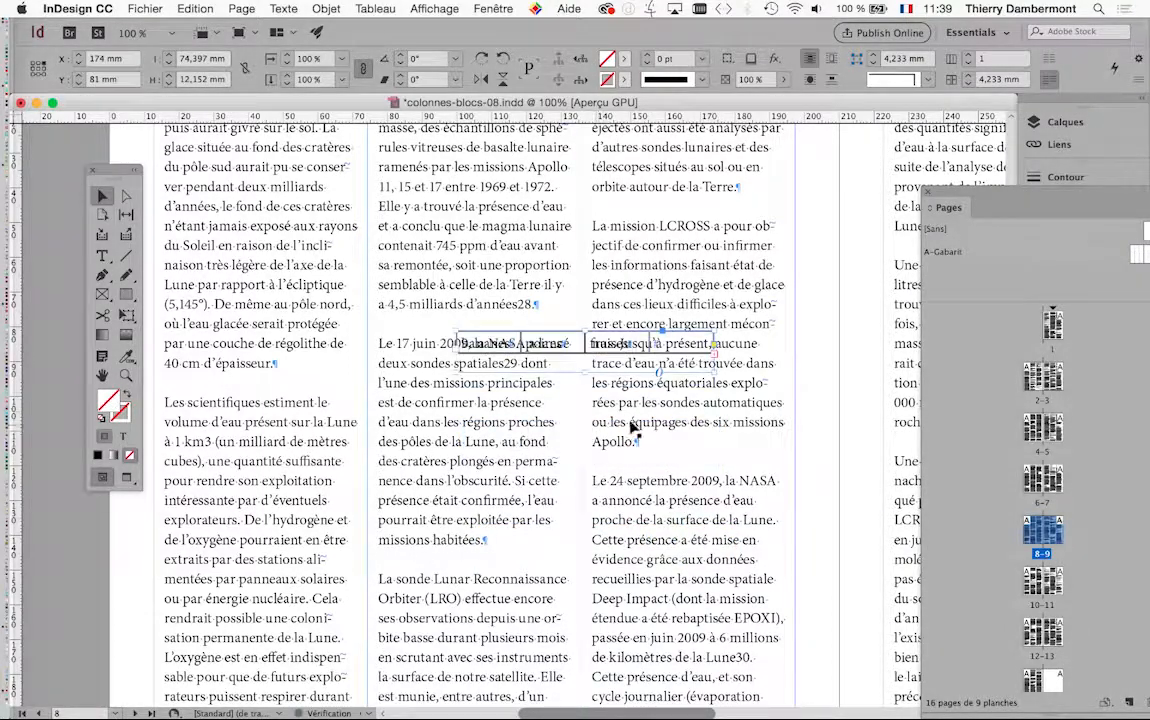
key(super+minus)
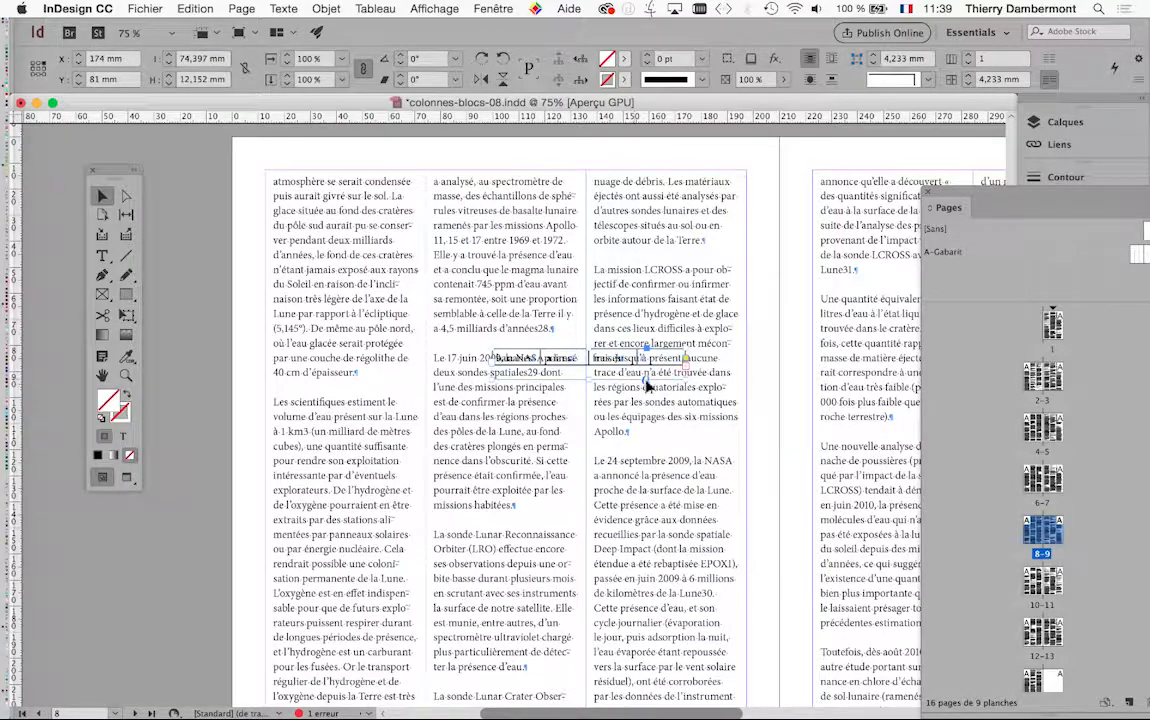
key(super+equal)
key(super+equal)
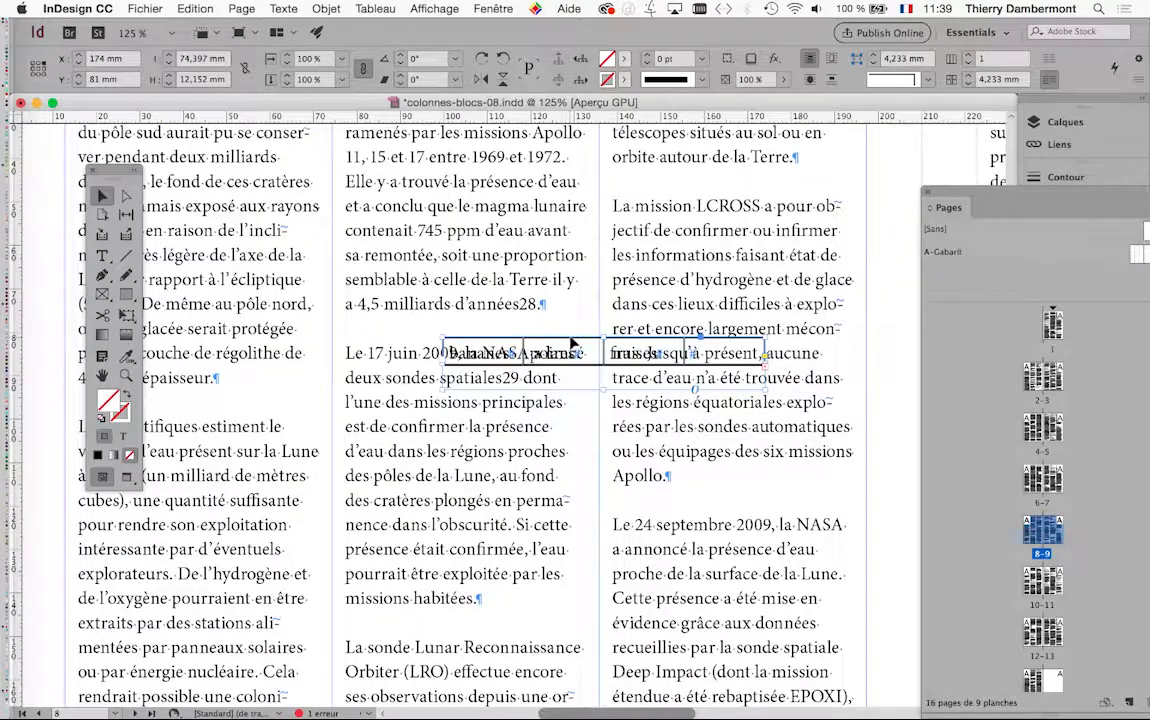
drag(572, 343, 670, 508)
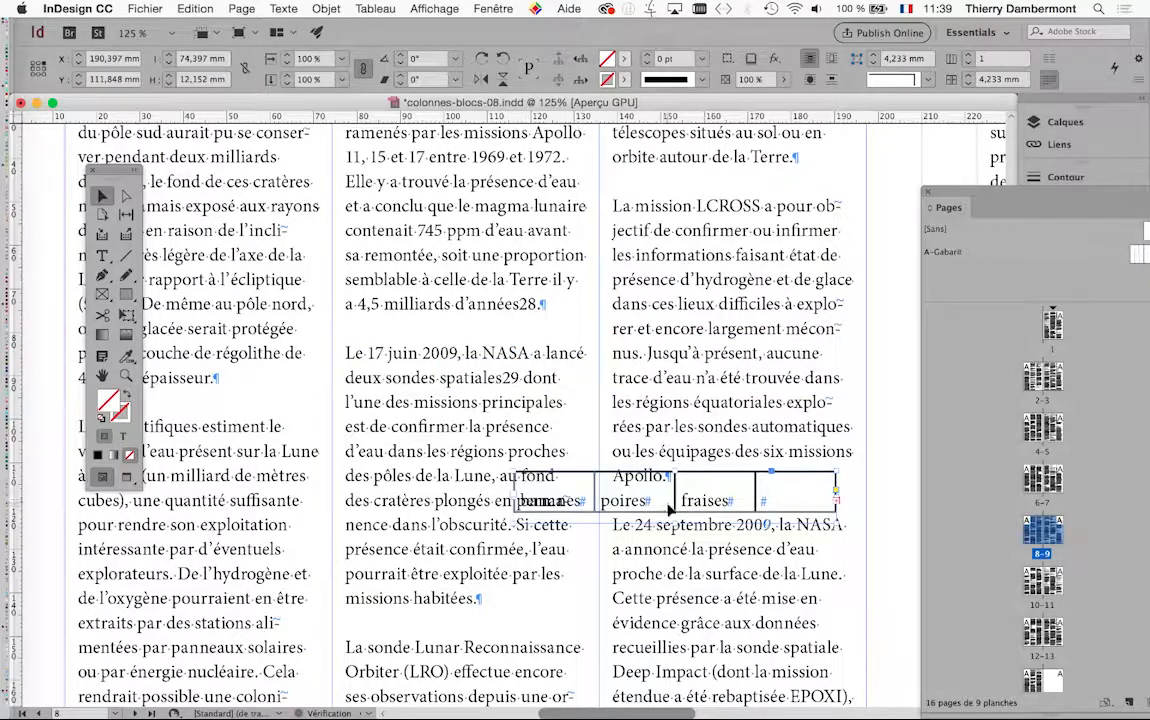
drag(606, 475, 566, 384)
scroll(561, 327, up, 3)
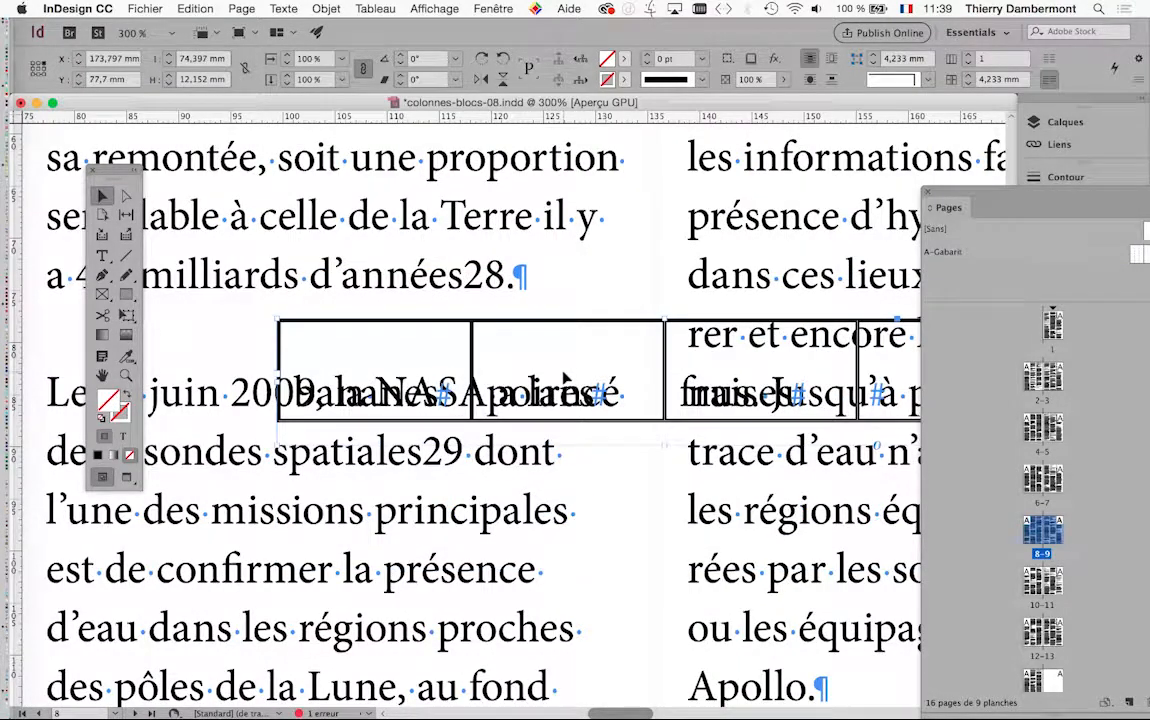
drag(560, 325, 557, 260)
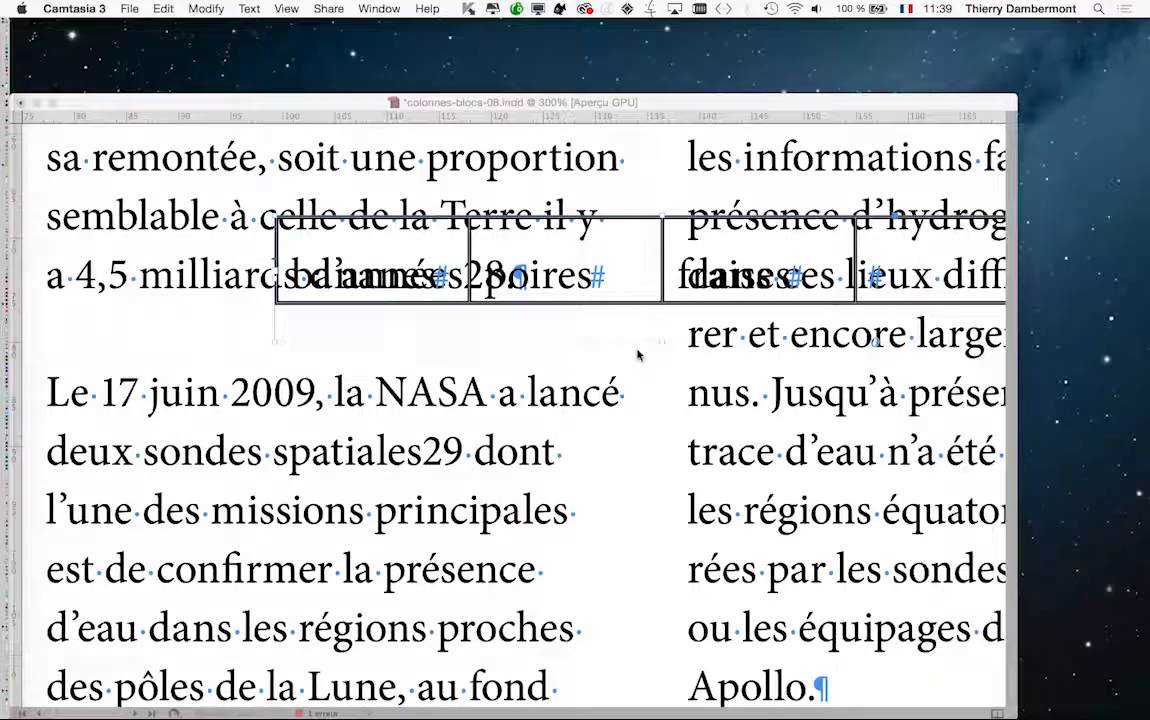
scroll(637, 356, down, 3)
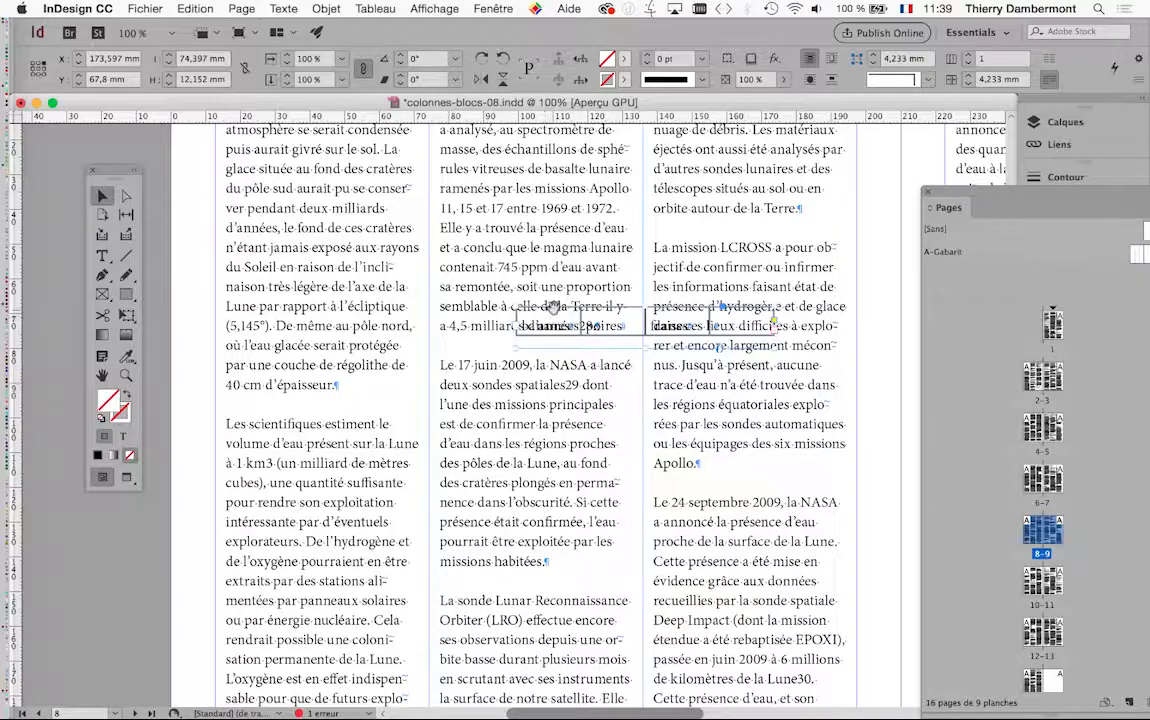
Move the fruit table frame off the page onto the empty pasteboard beside page 8, and shift the tool palette clear of it.
drag(553, 307, 202, 247)
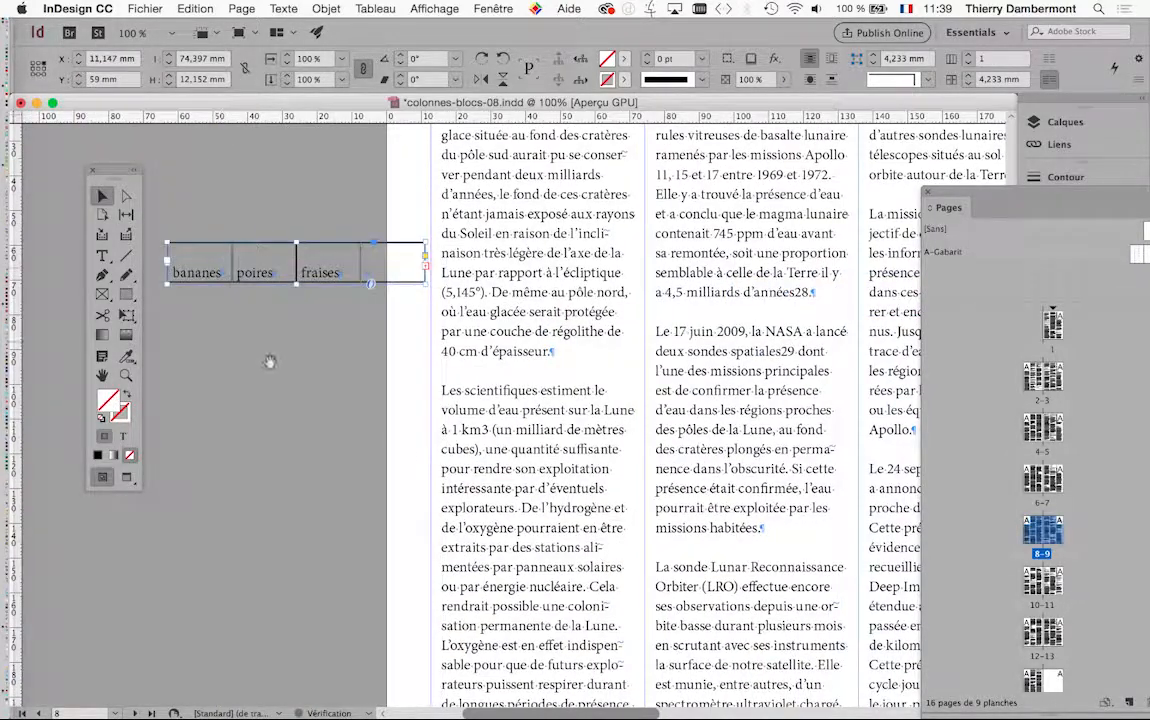
drag(270, 362, 363, 393)
drag(341, 282, 297, 241)
key(super+equal)
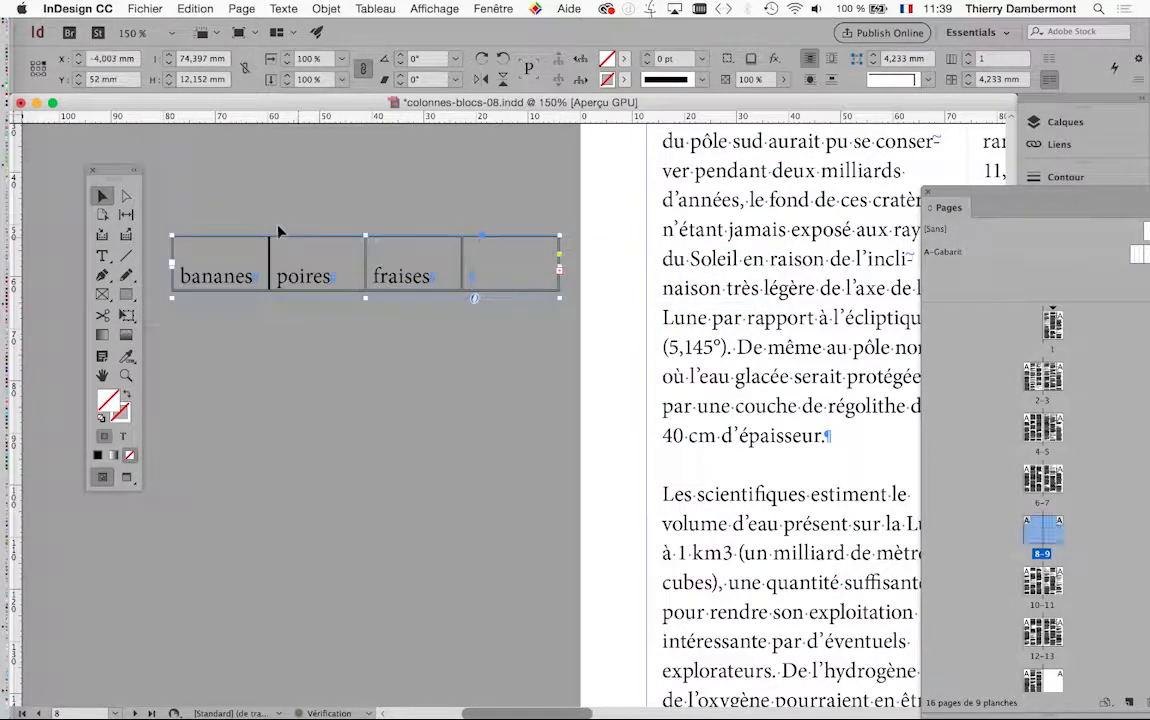
drag(112, 171, 79, 166)
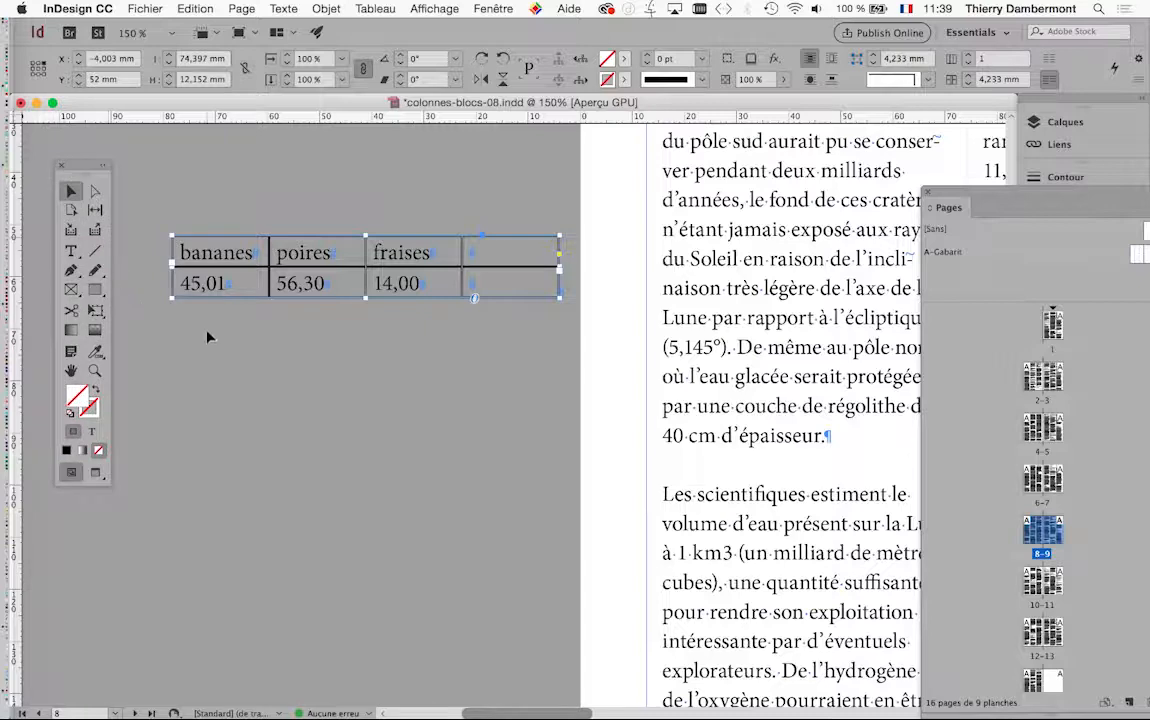
Select all cells of the fruit table and apply the [Paragraphe standard] paragraph style to them.
key(super+equal)
key(super+equal)
click(71, 250)
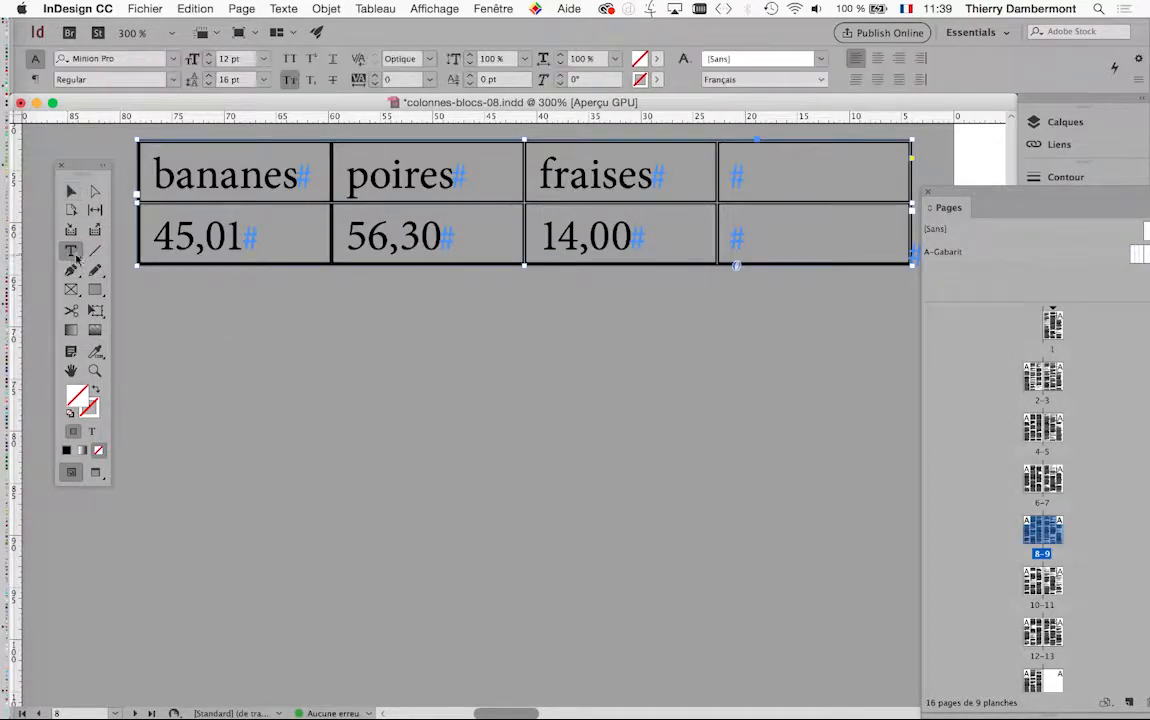
drag(157, 172, 770, 250)
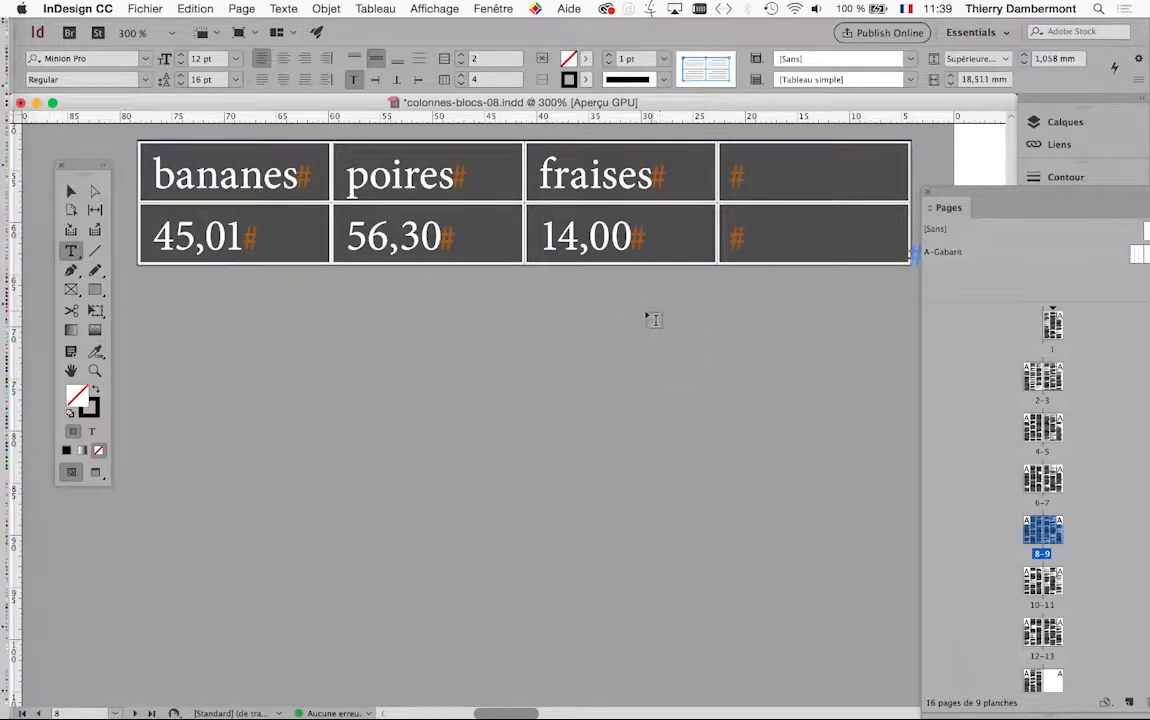
click(270, 8)
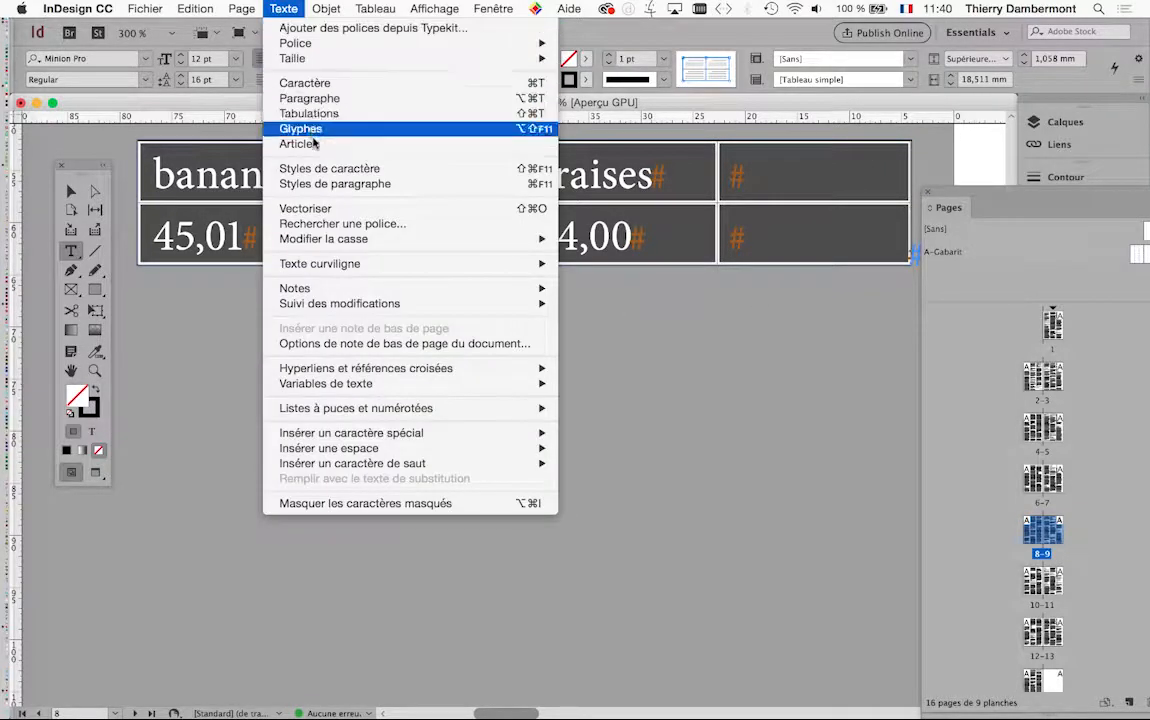
click(325, 183)
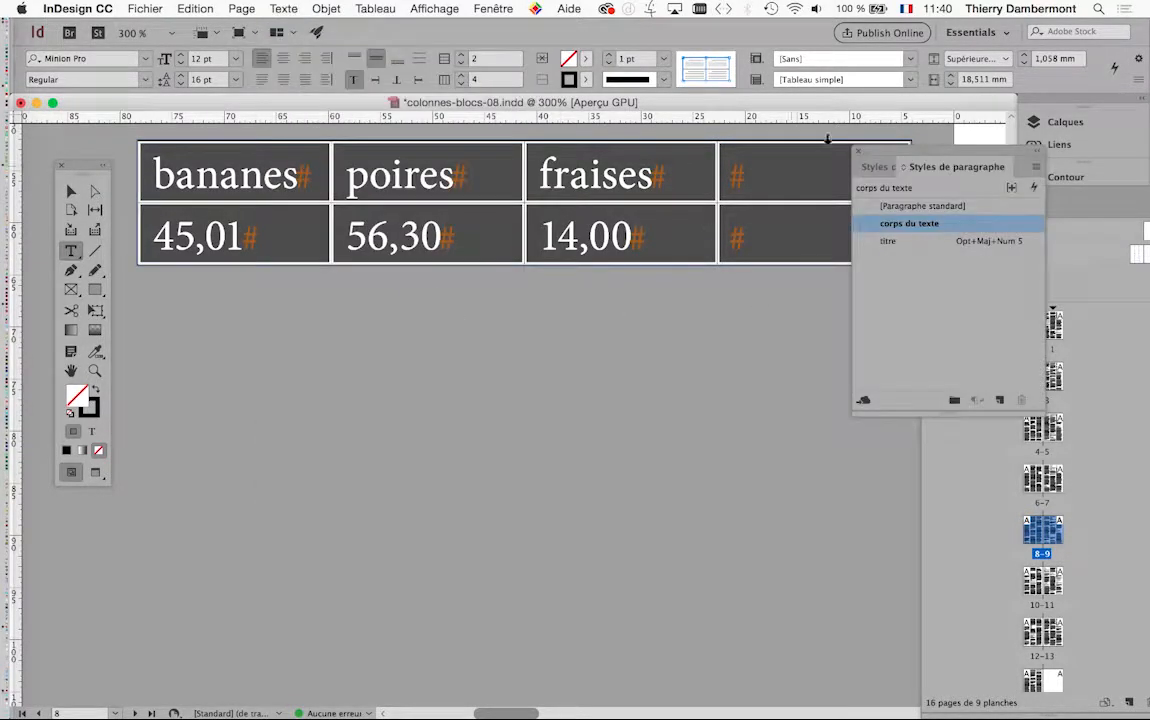
drag(890, 157, 397, 297)
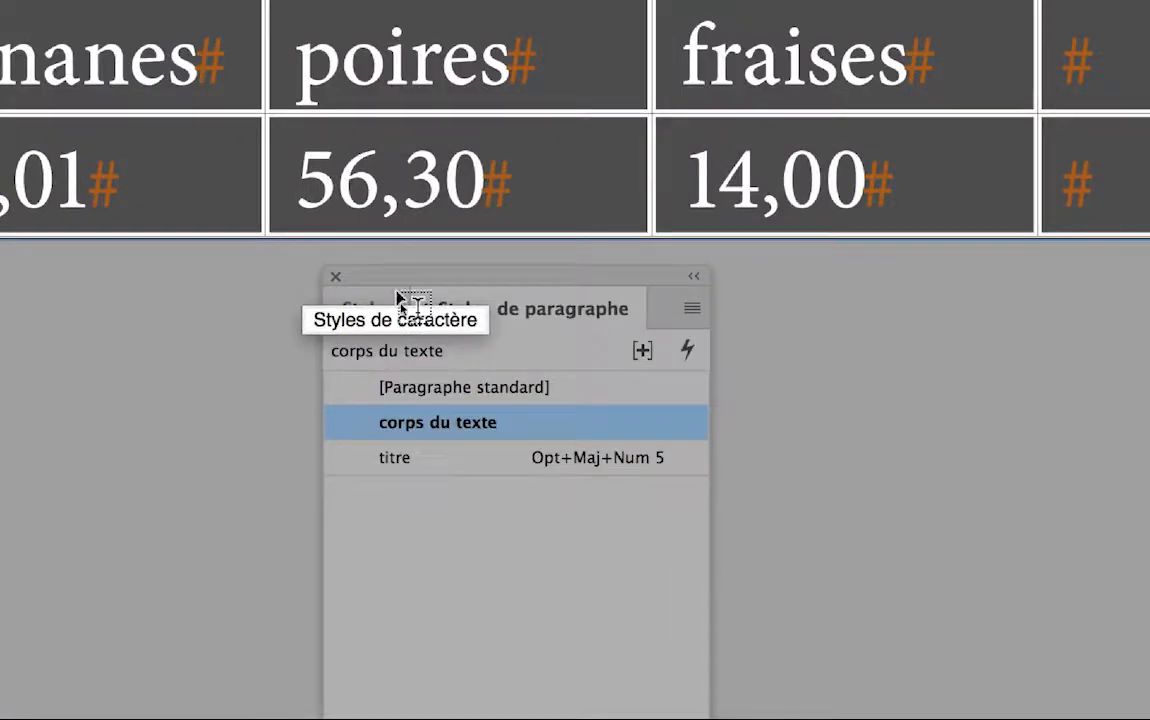
click(418, 389)
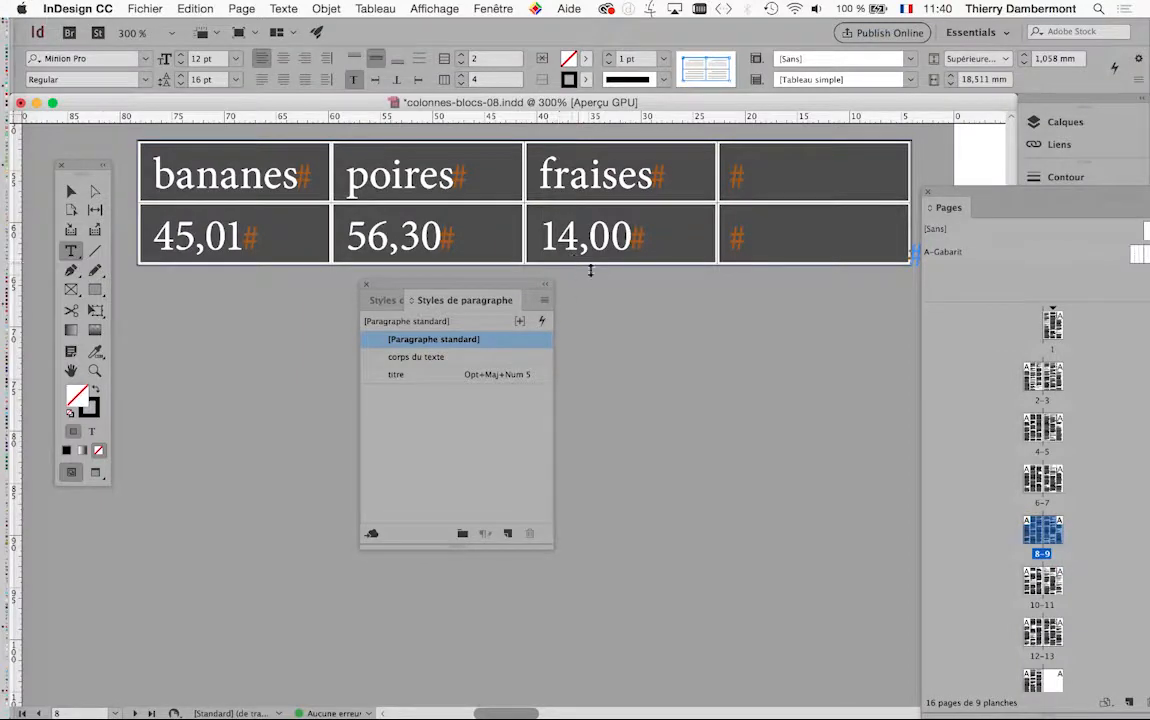
Move the table frame farther from the page on the pasteboard.
scroll(590, 270, down, 1)
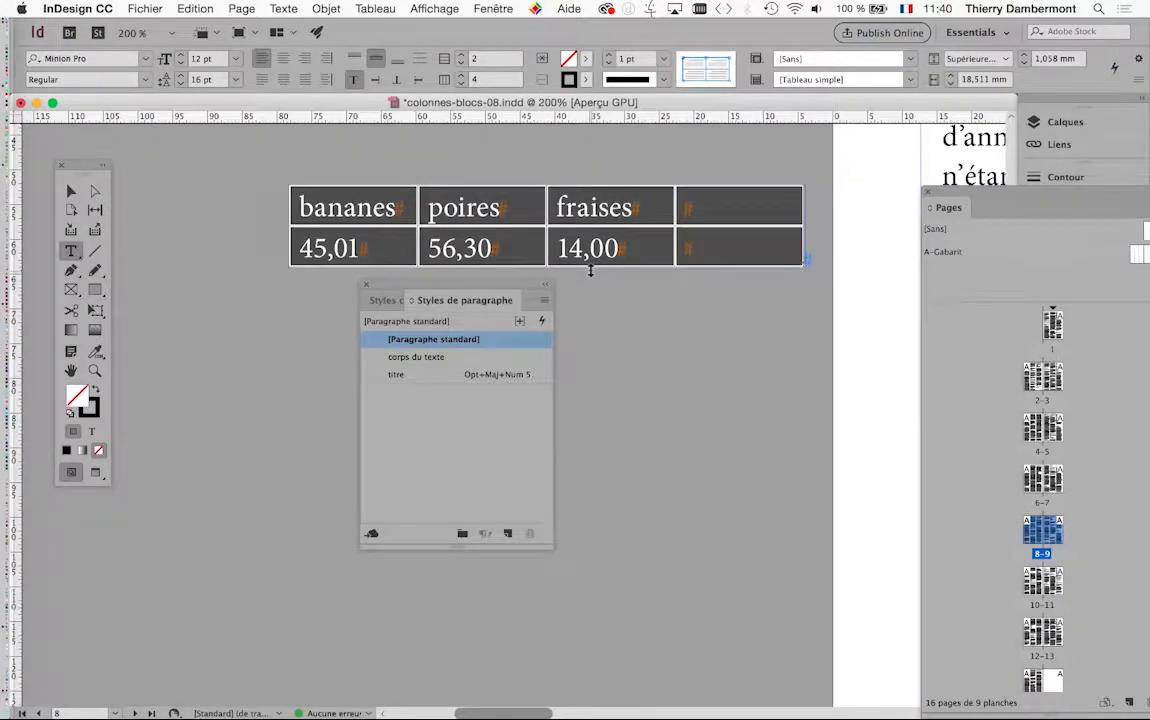
scroll(591, 271, down, 1)
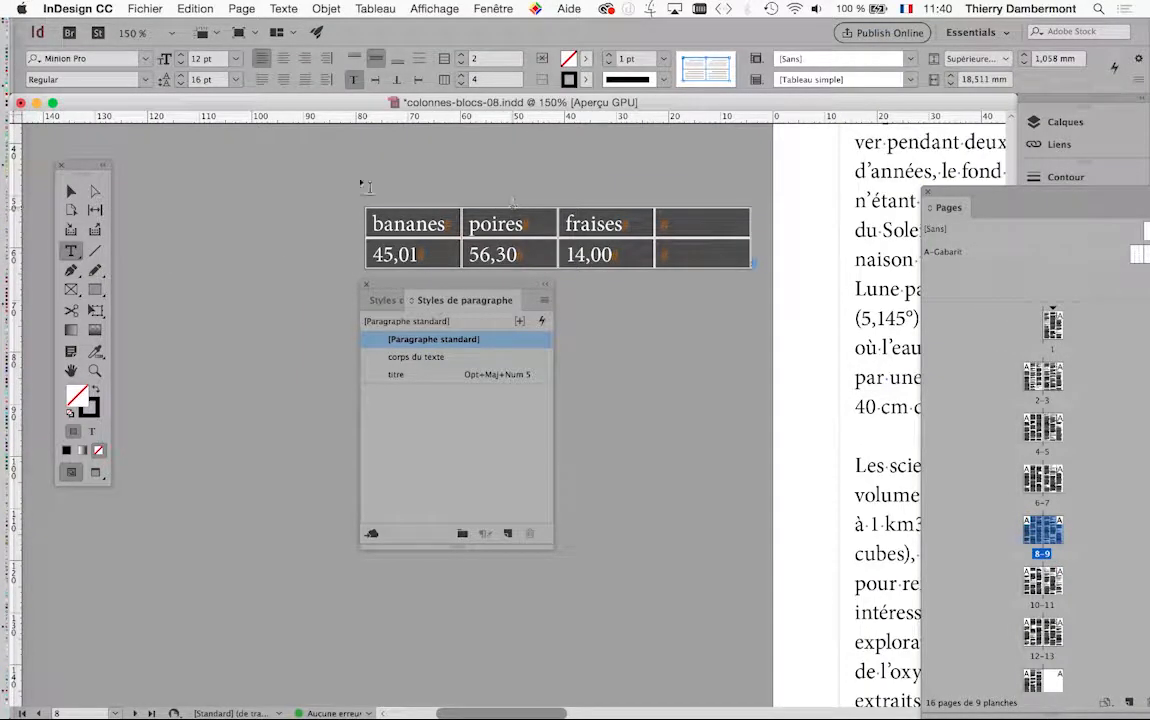
key(Escape)
drag(393, 215, 286, 189)
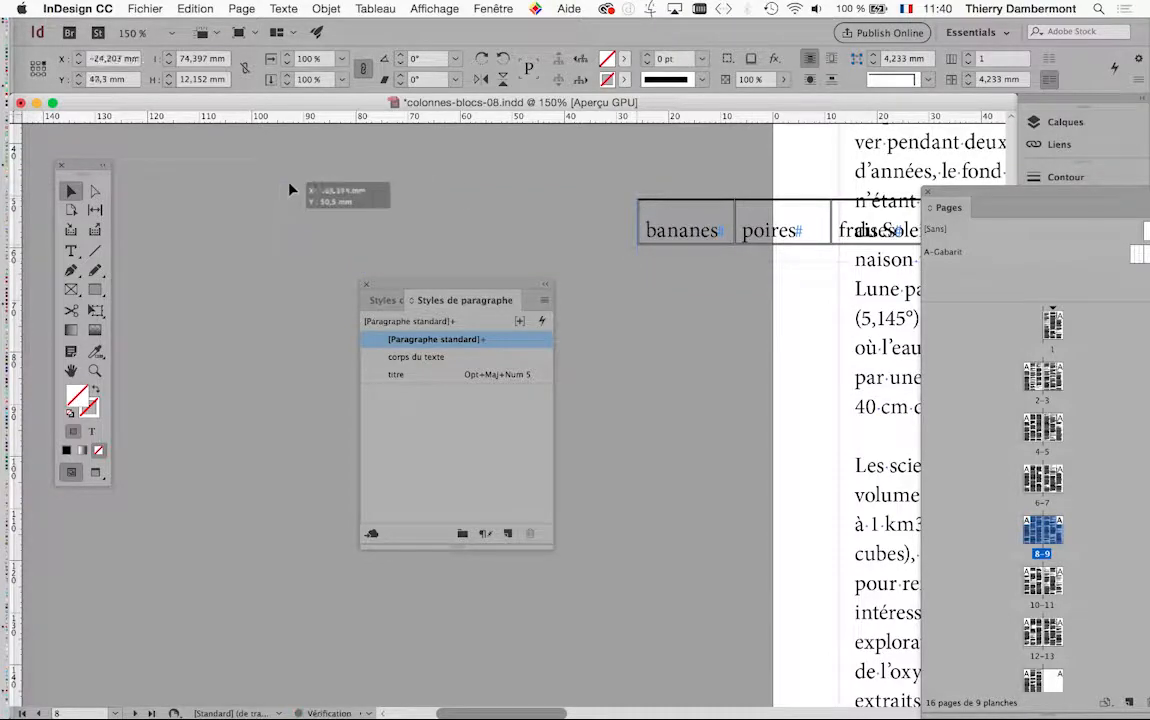
Turn off baseline grid alignment (Ne pas aligner sur la grille) for the text in all cells of the fruit table.
click(71, 251)
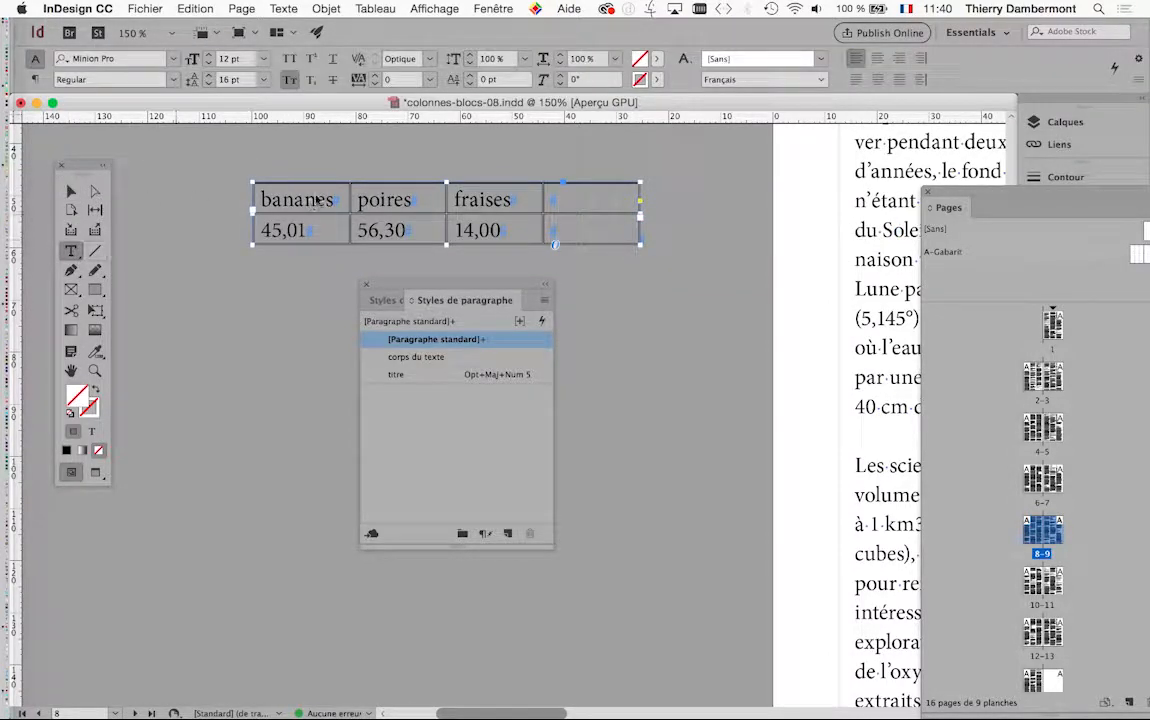
drag(262, 198, 604, 231)
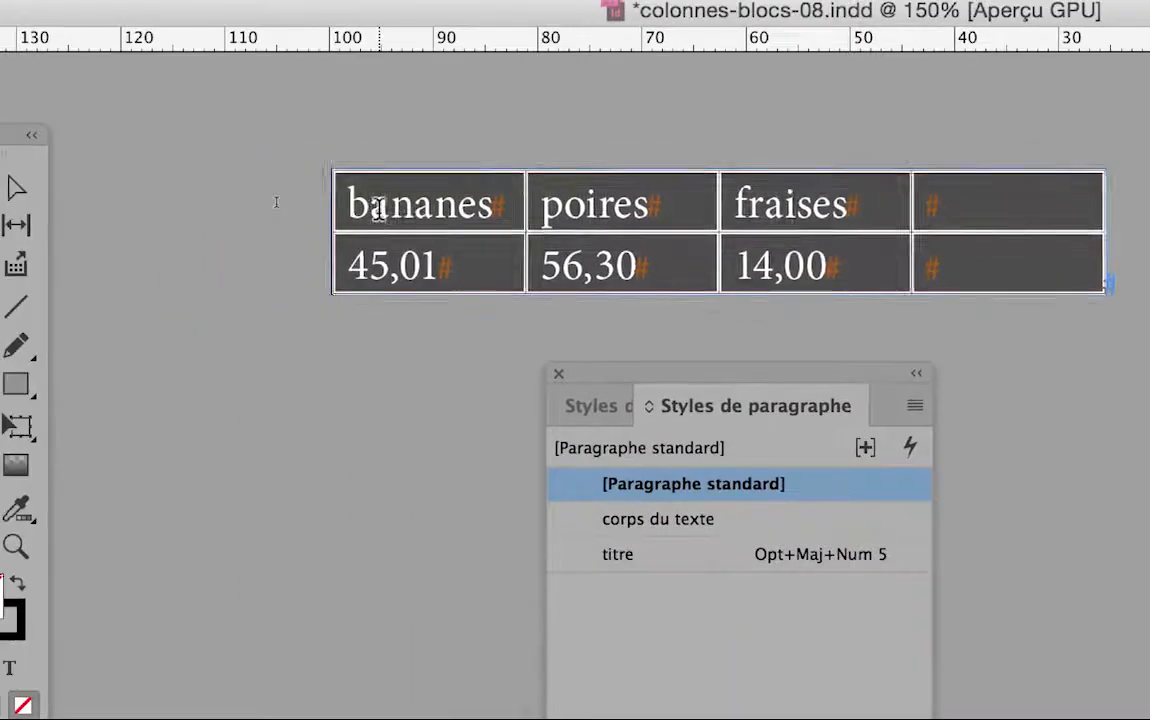
click(378, 207)
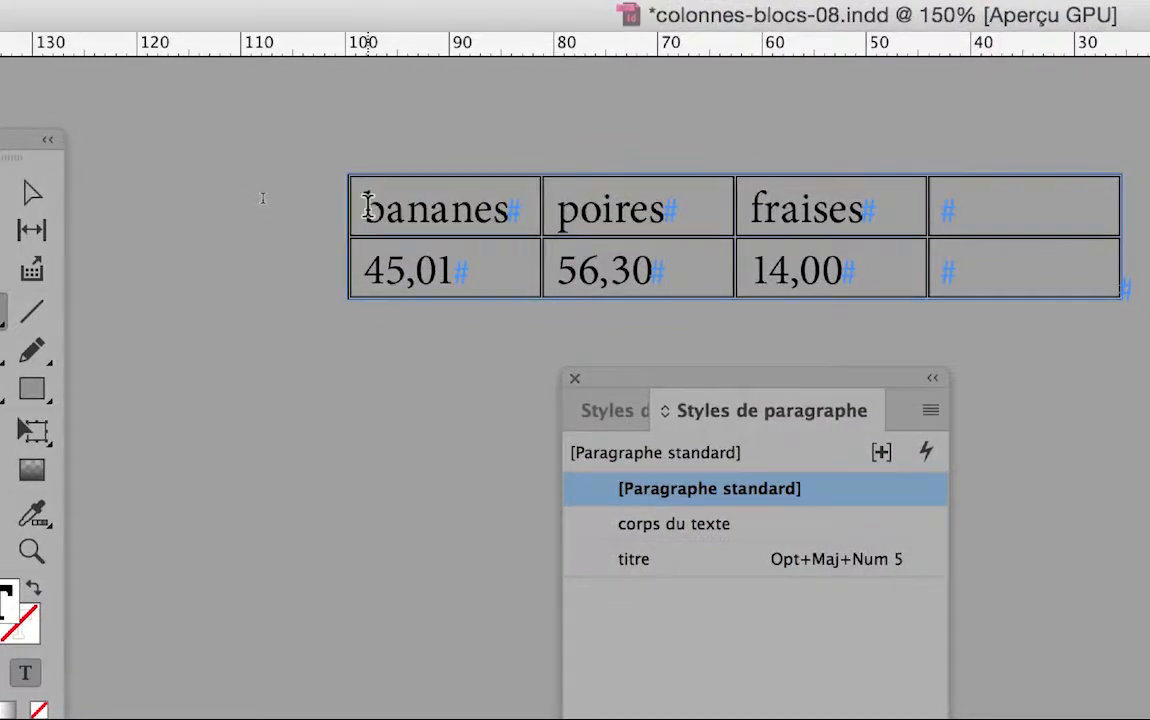
drag(367, 207, 1016, 263)
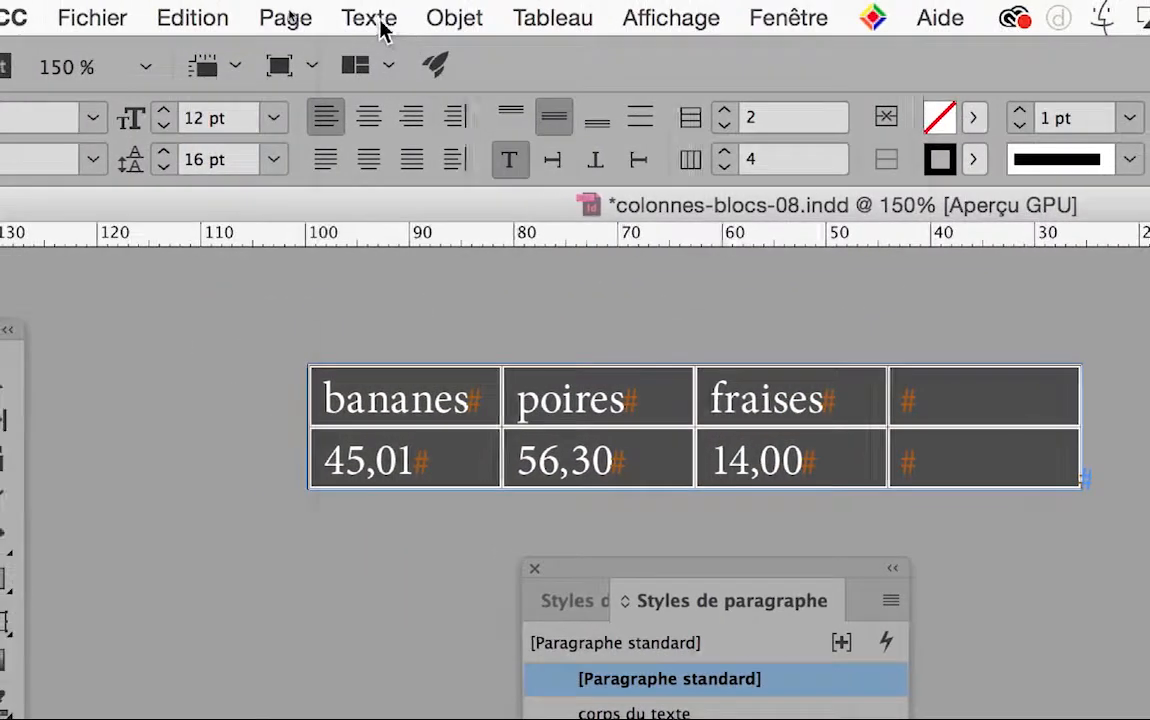
click(378, 24)
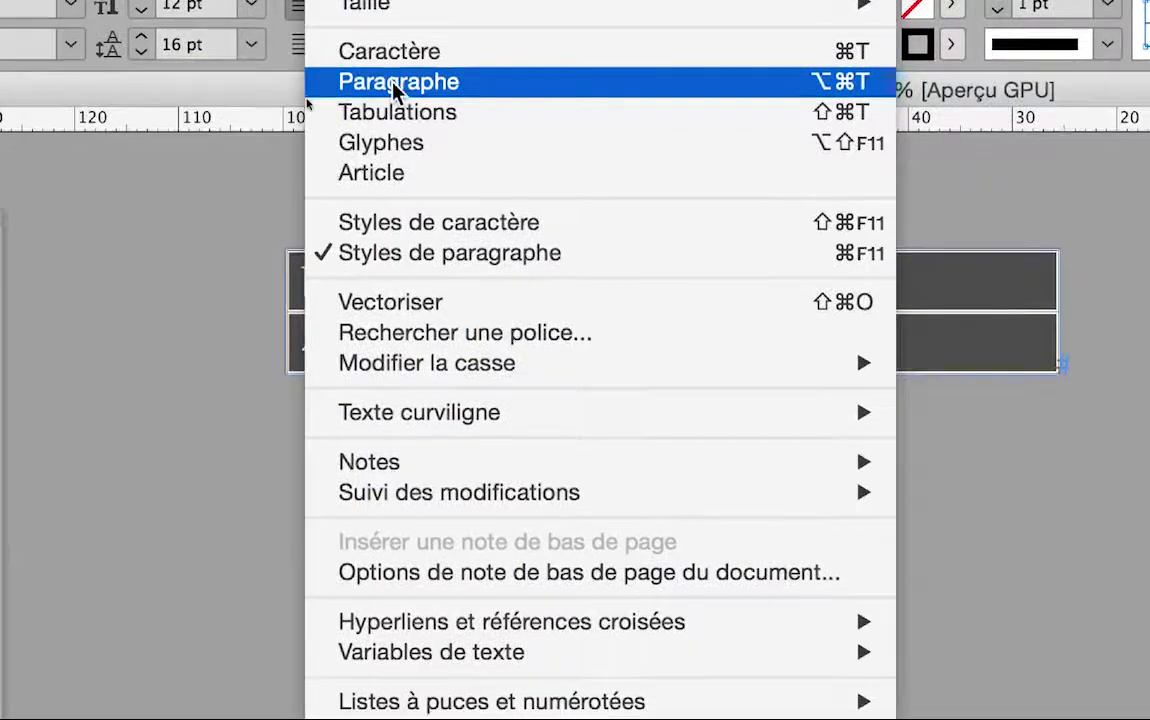
click(397, 82)
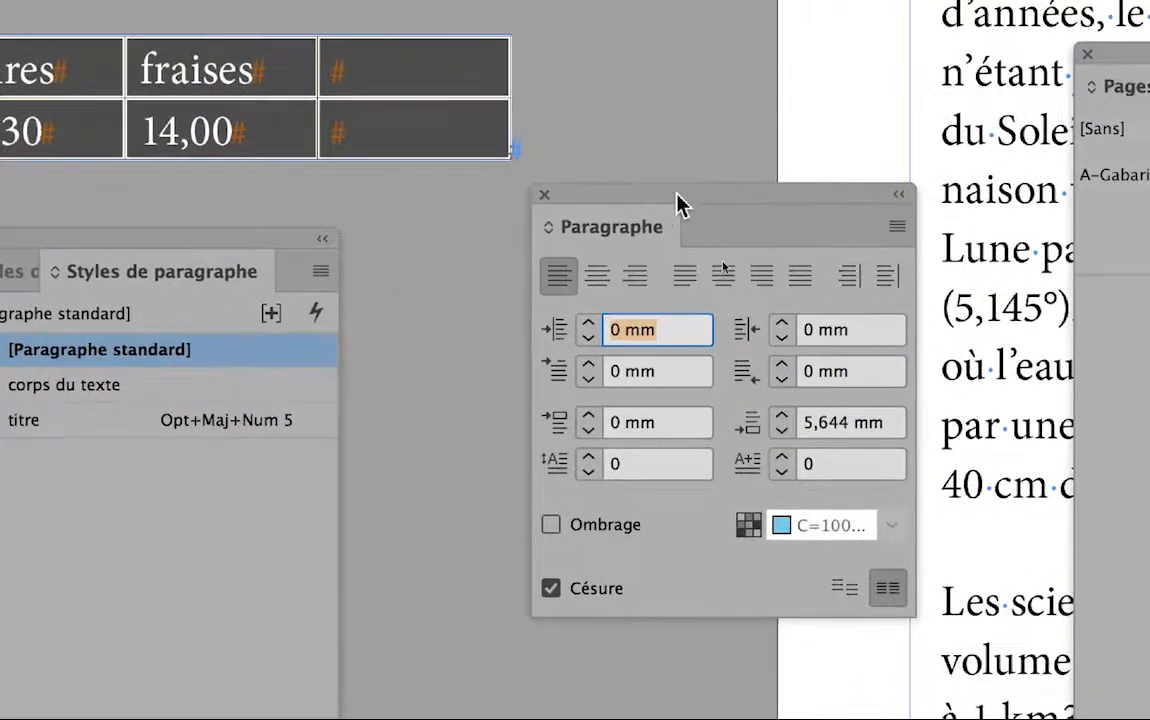
drag(680, 200, 331, 200)
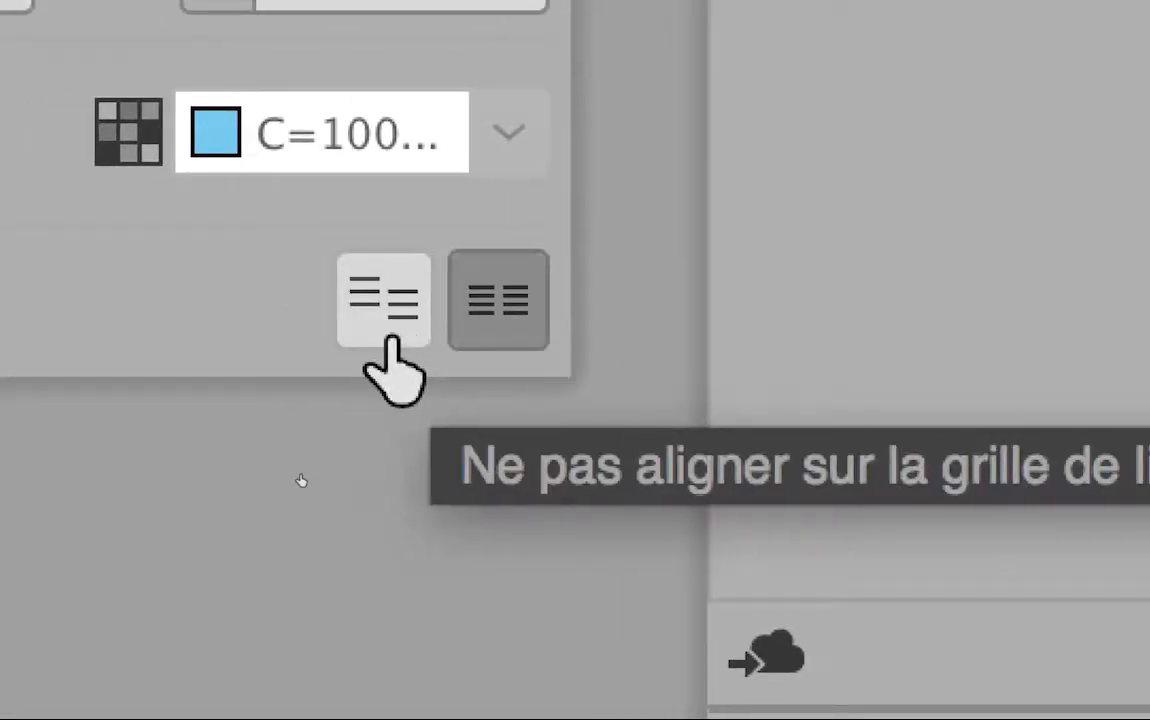
click(386, 330)
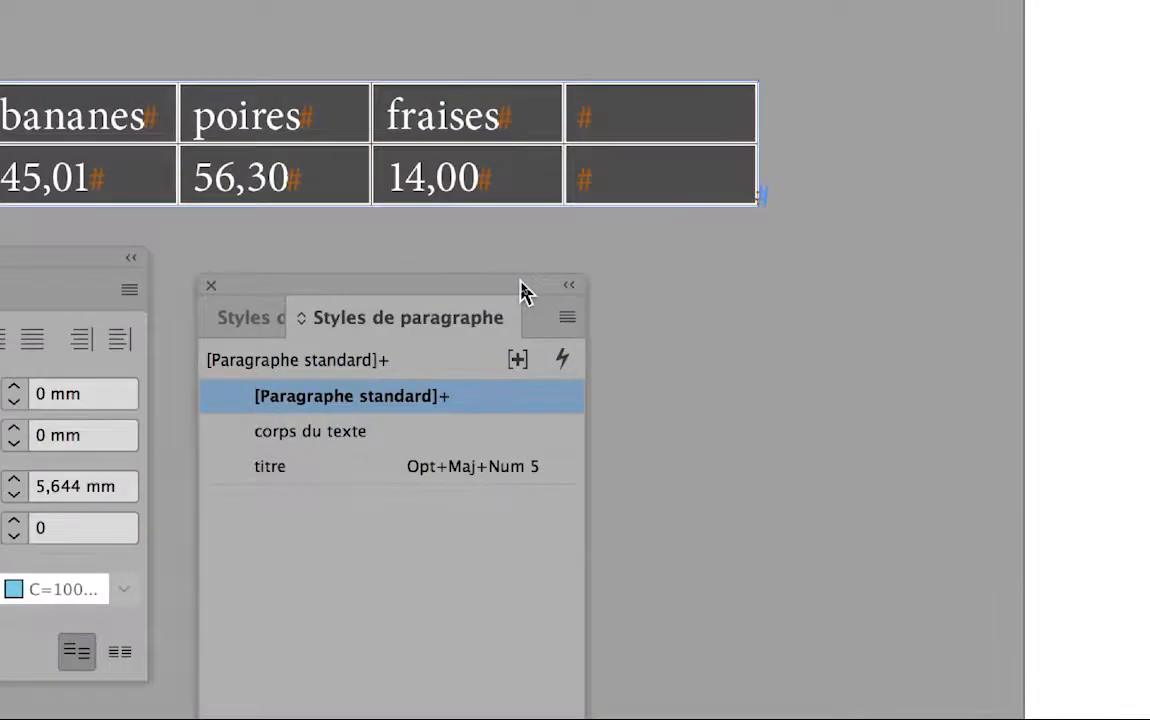
Create a new paragraph style named "entrées des tableaux" from the formatting of the selected table cells.
click(567, 317)
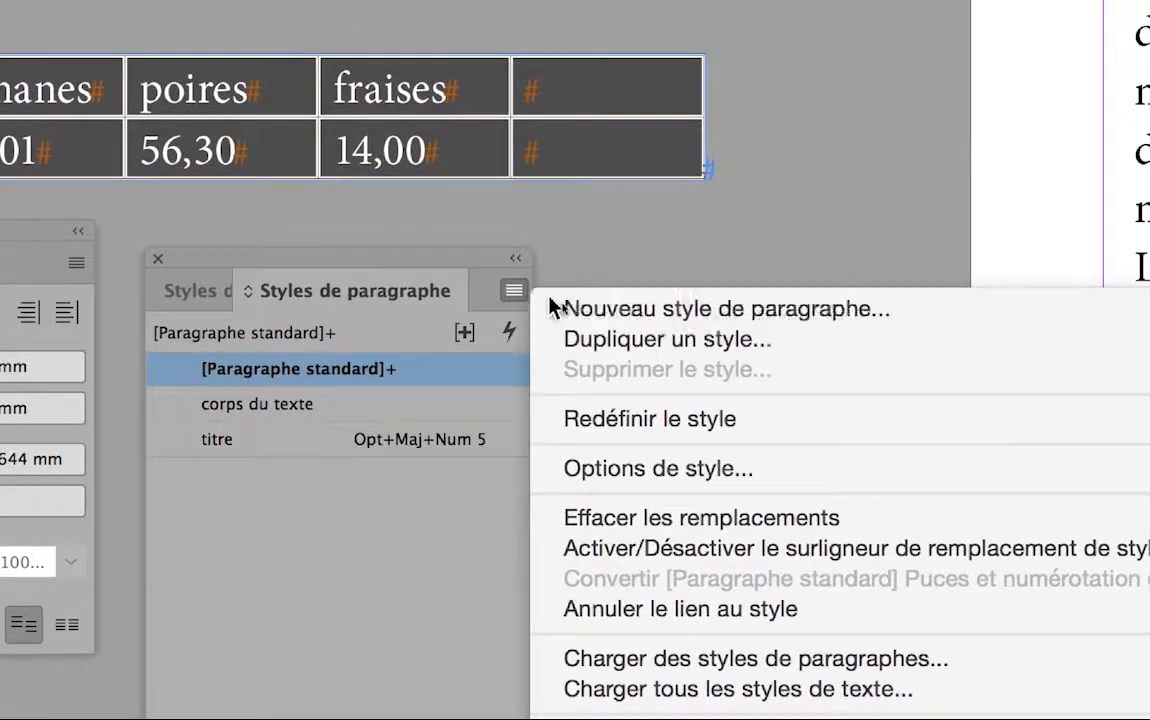
click(553, 308)
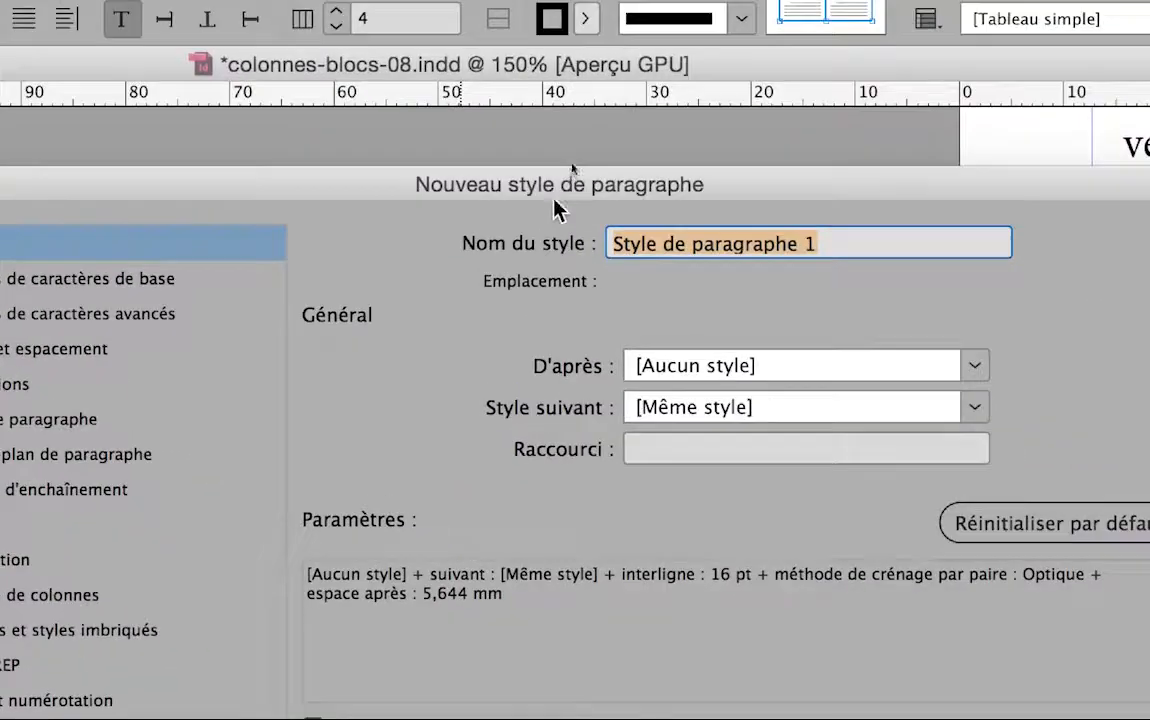
drag(554, 201, 425, 272)
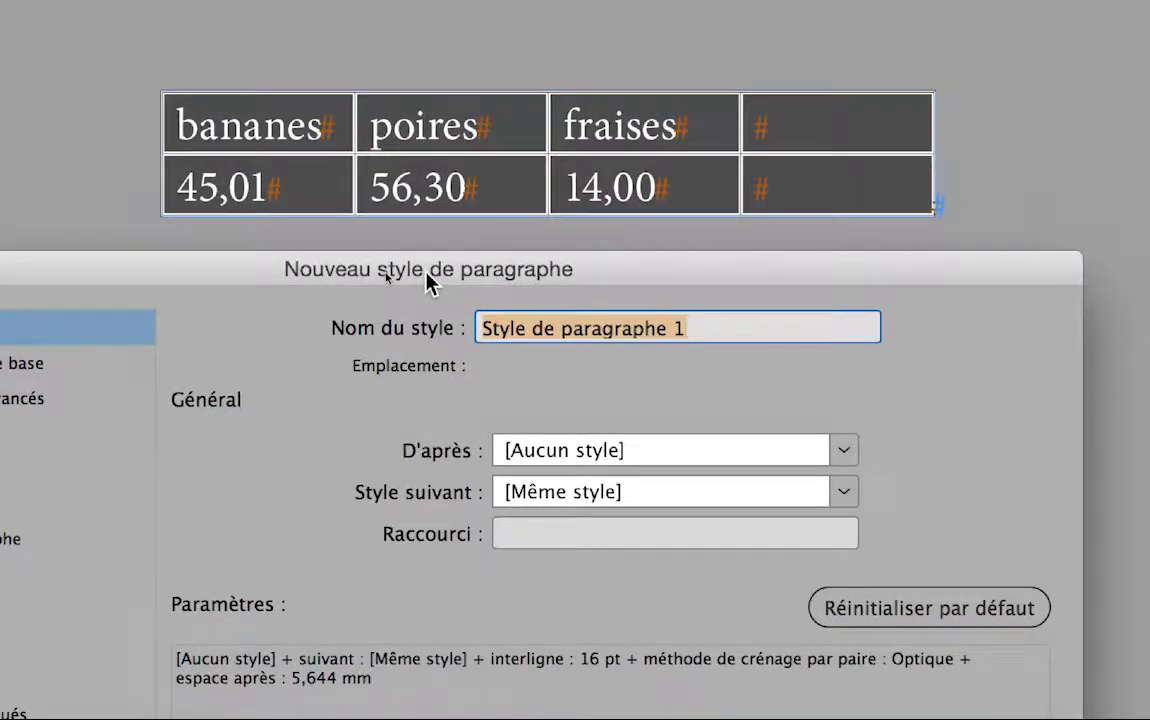
drag(428, 283, 424, 456)
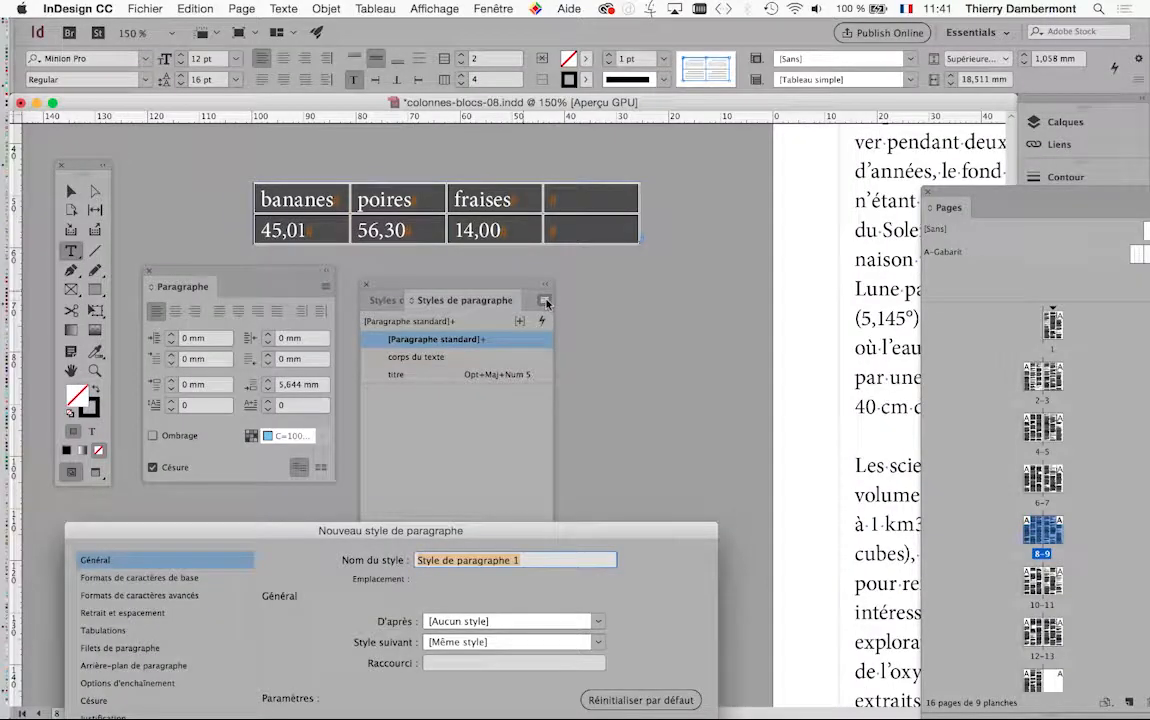
drag(534, 533, 677, 151)
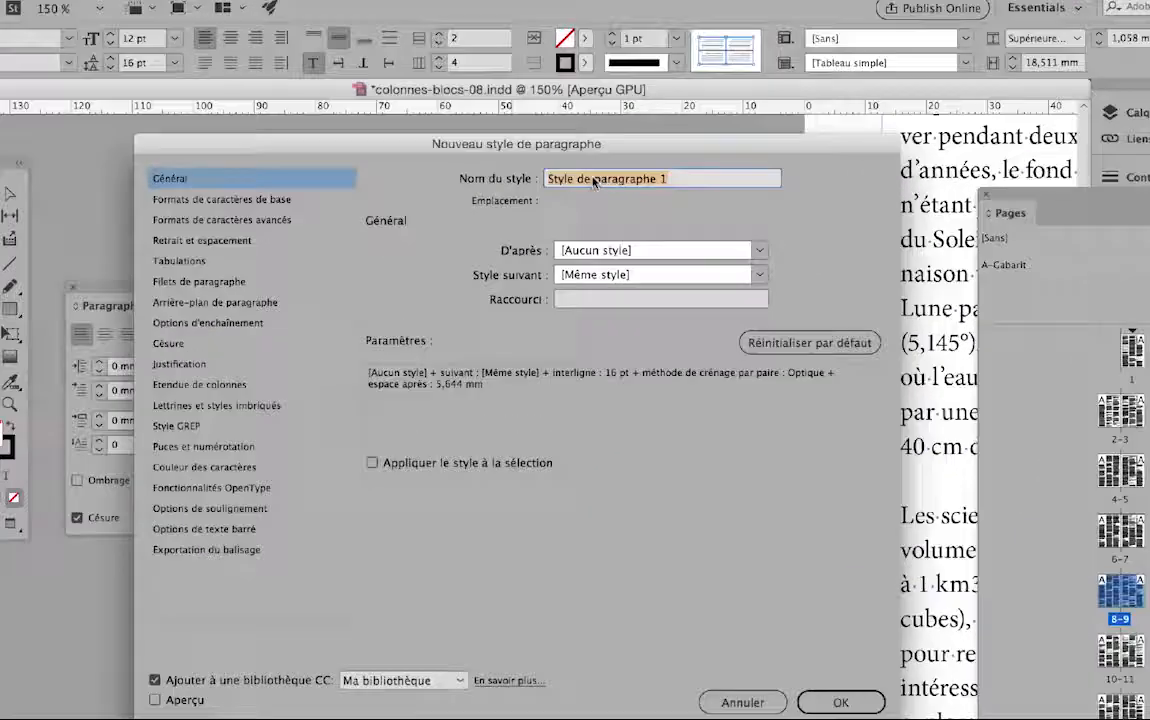
text(entrées du tableau)
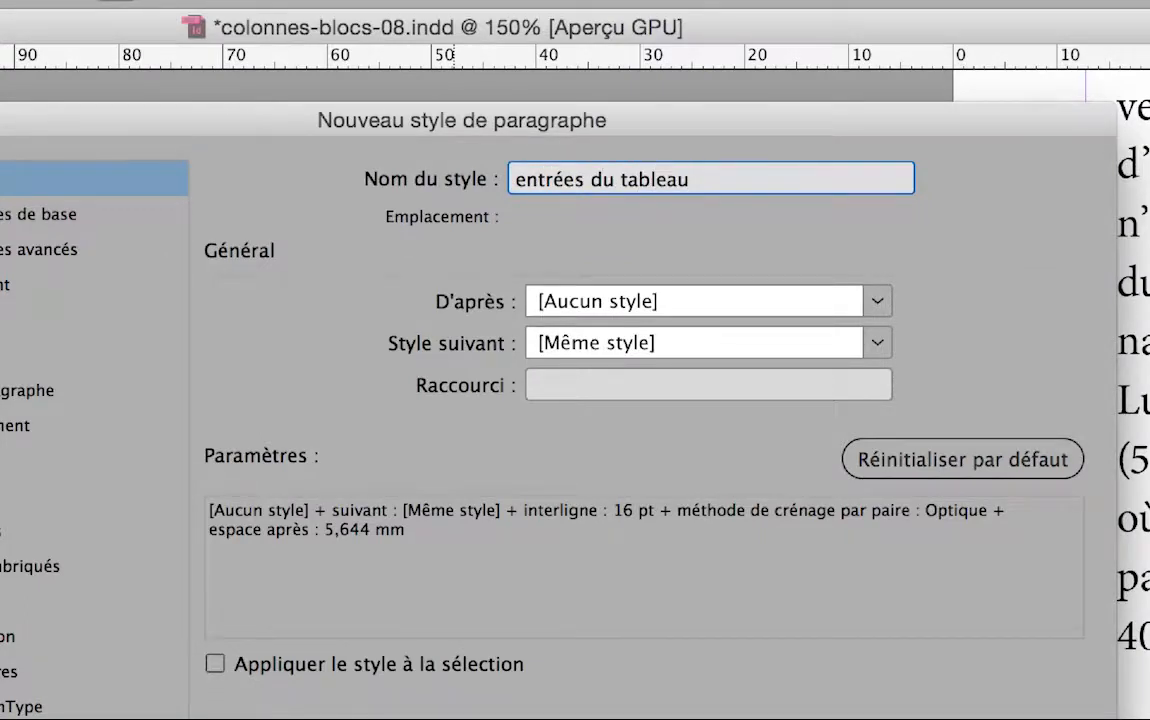
text(x)
click(608, 179)
key(BackSpace)
text(es)
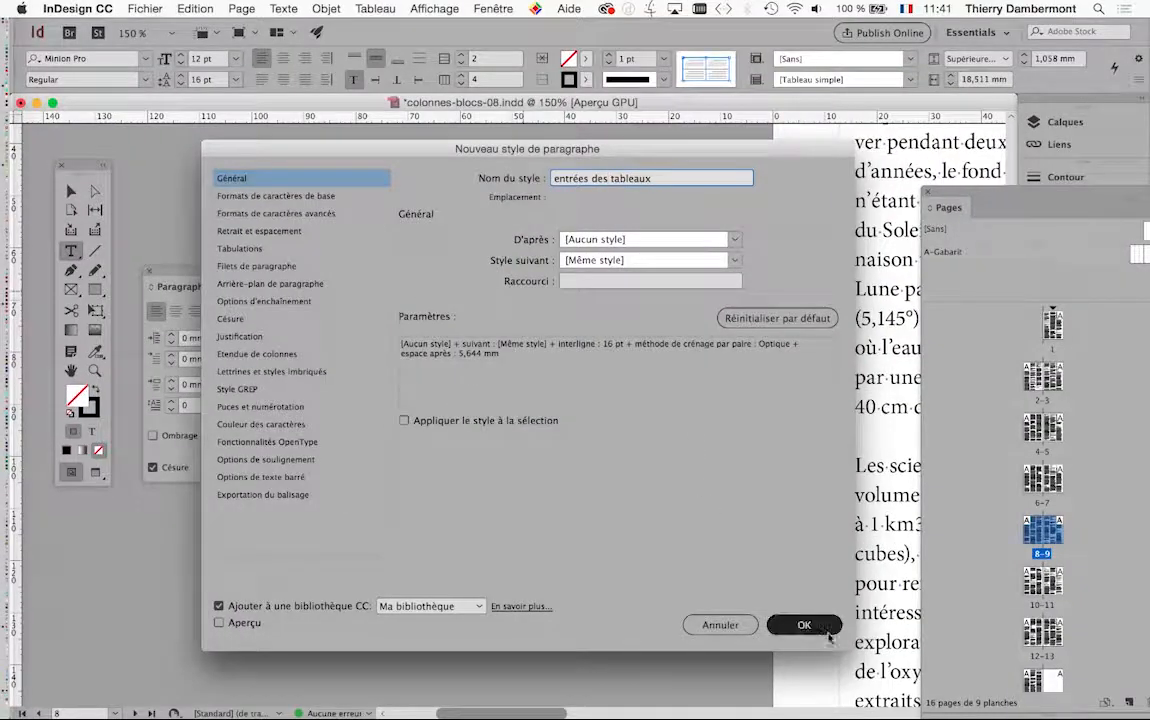
click(822, 628)
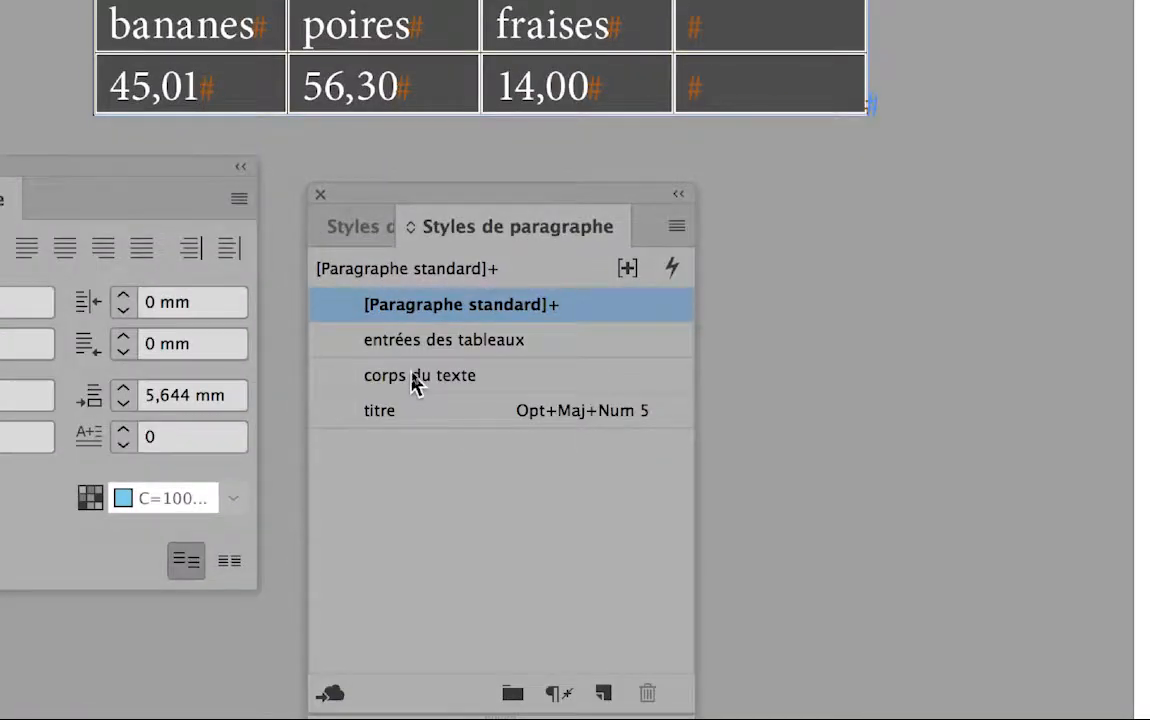
Apply the "entrées des tableaux" paragraph style to the selected table cells and reposition the Pages panel away from the table.
click(421, 345)
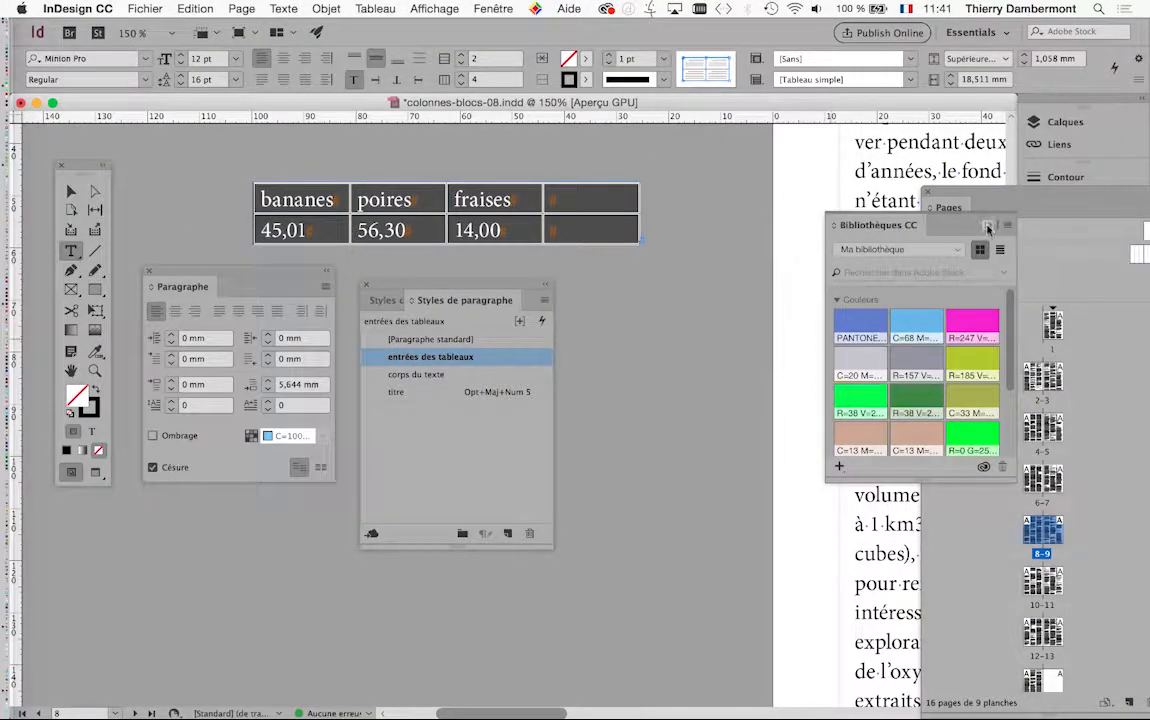
click(929, 203)
drag(943, 198, 662, 515)
scroll(710, 386, down, 1)
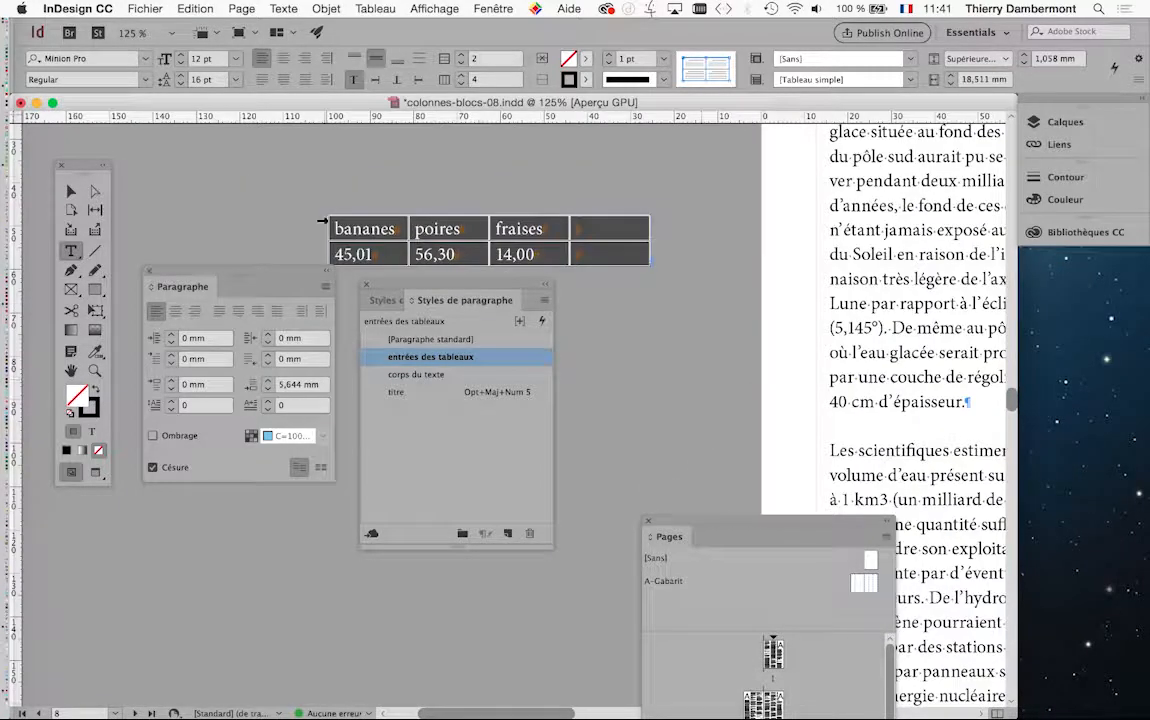
Move the fruit table frame from the pasteboard onto the page's text columns, at about X 132.6 mm, Y 64 mm.
key(Escape)
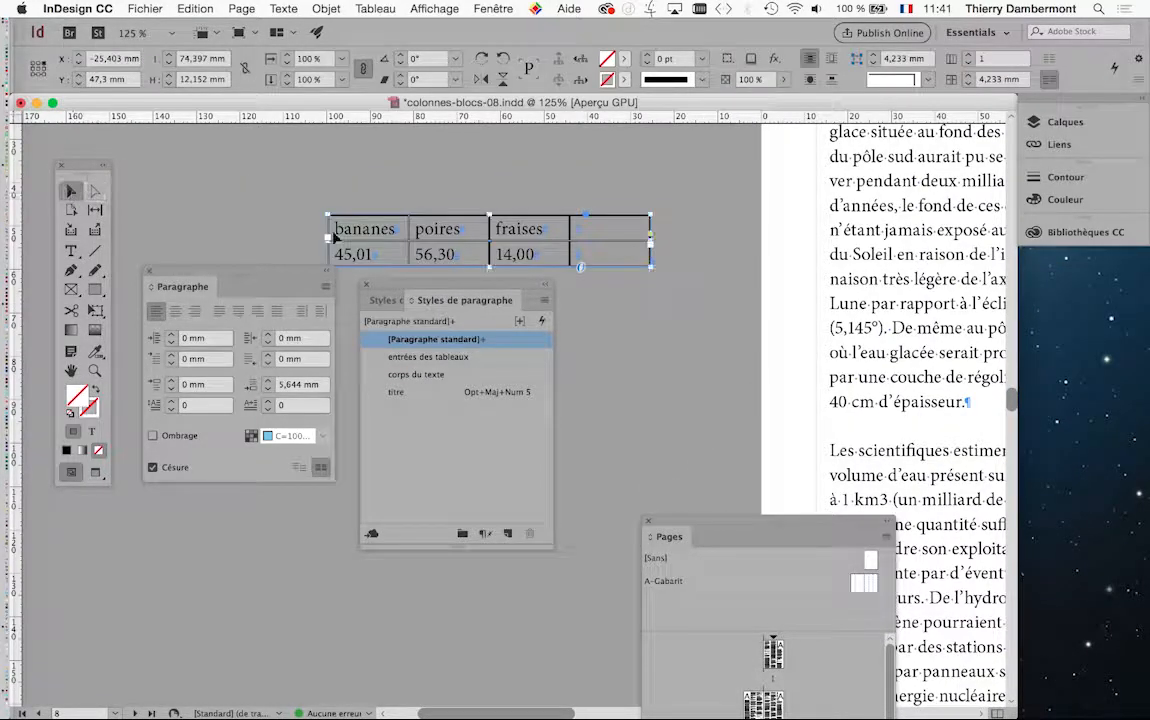
drag(360, 222, 715, 222)
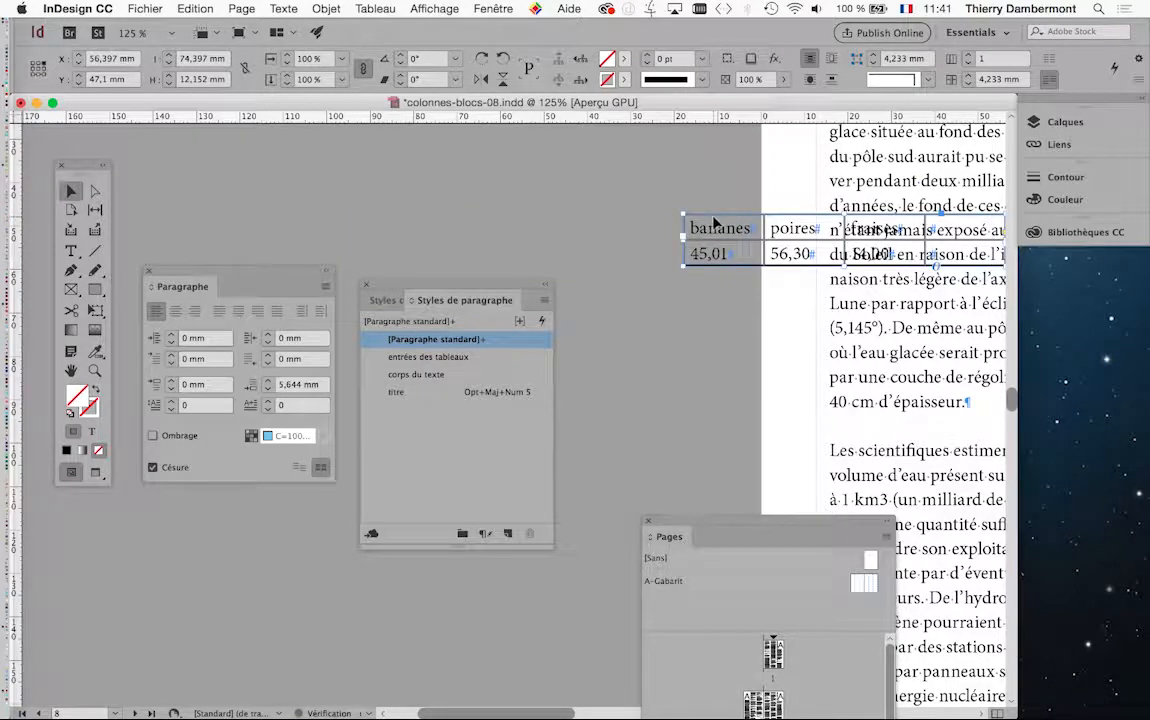
scroll(546, 200, right, 5)
scroll(546, 200, down, 1)
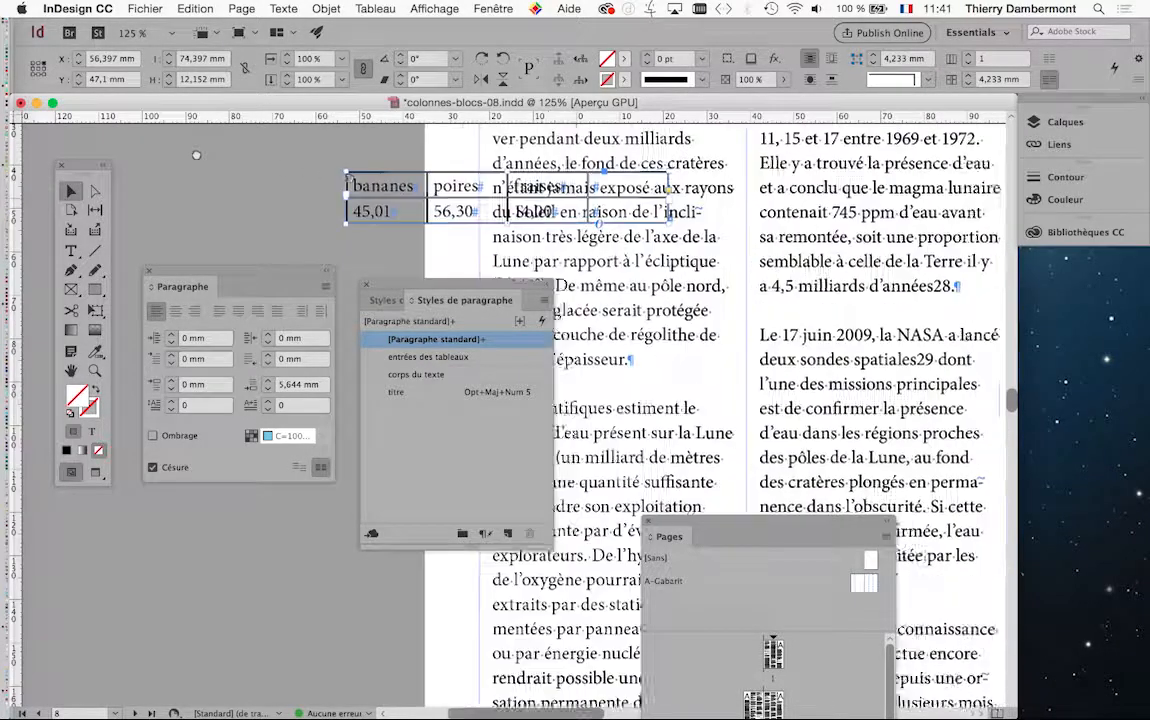
drag(388, 180, 211, 173)
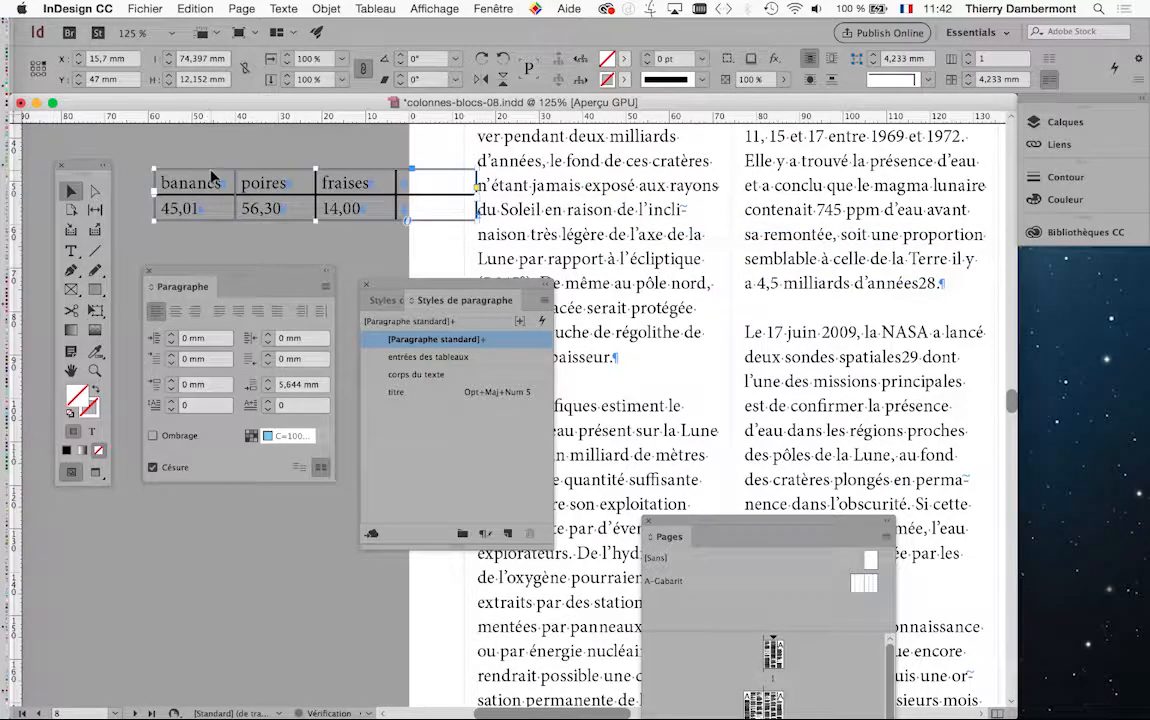
drag(620, 230, 747, 251)
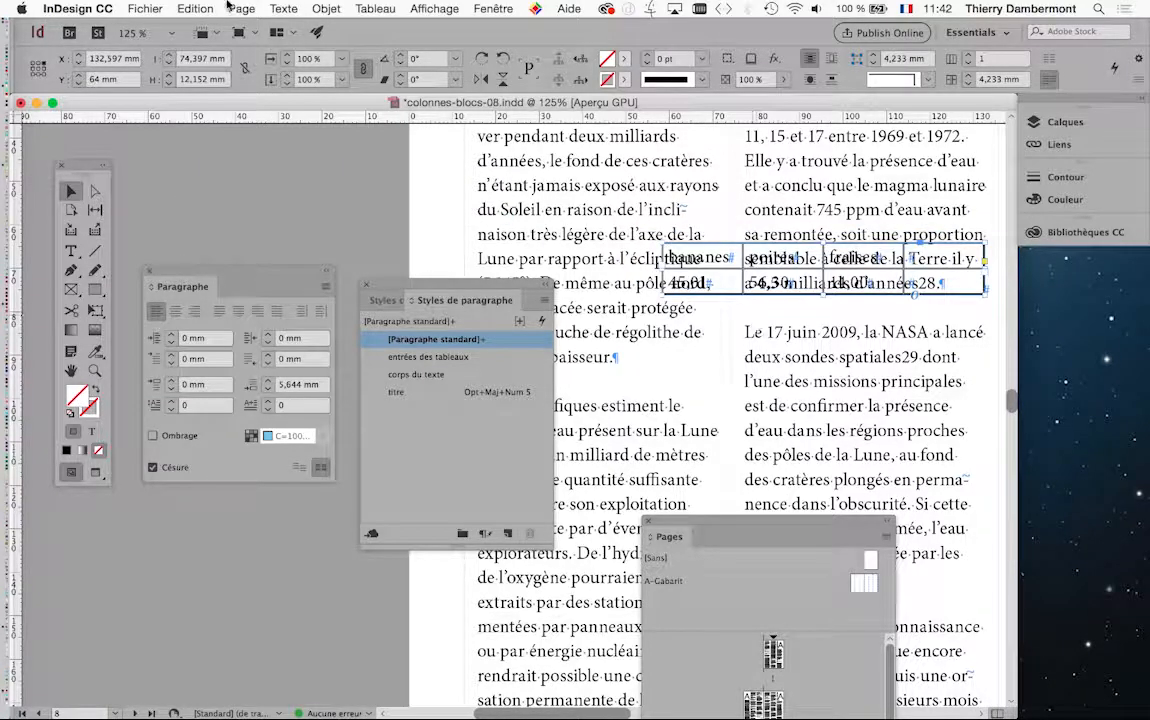
Save the document under the new name colonnes-blocs-09.indd in the ID initiation JOUR 4 folder.
click(145, 8)
click(172, 124)
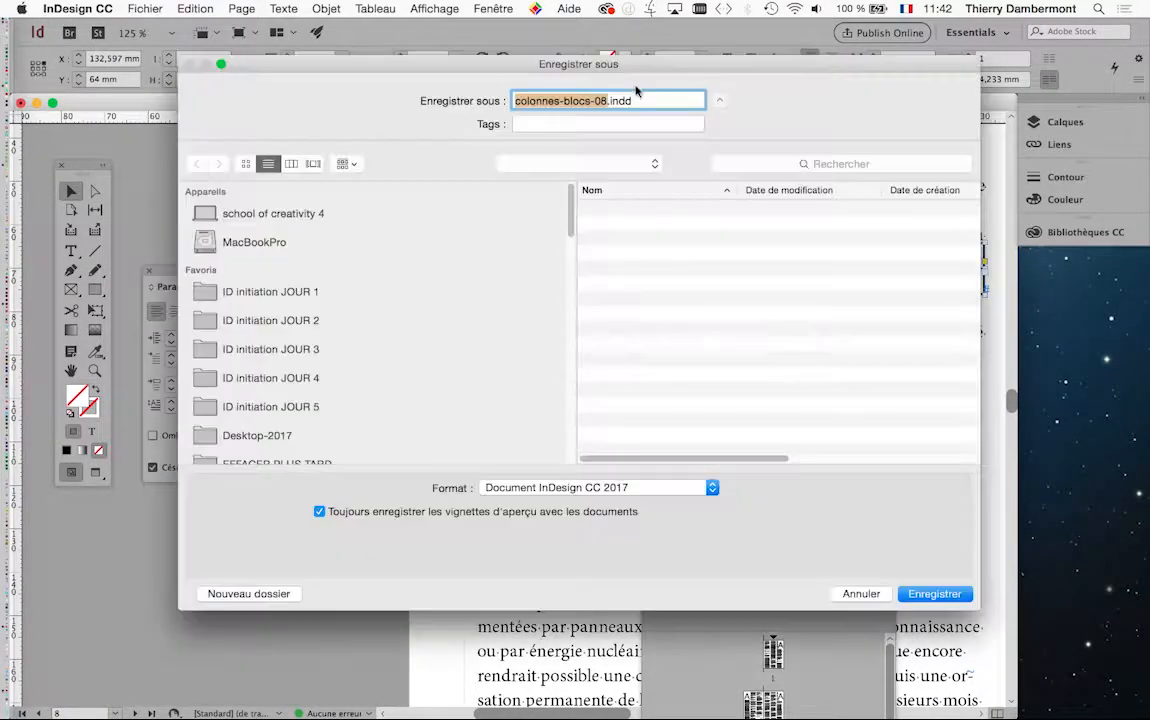
click(608, 104)
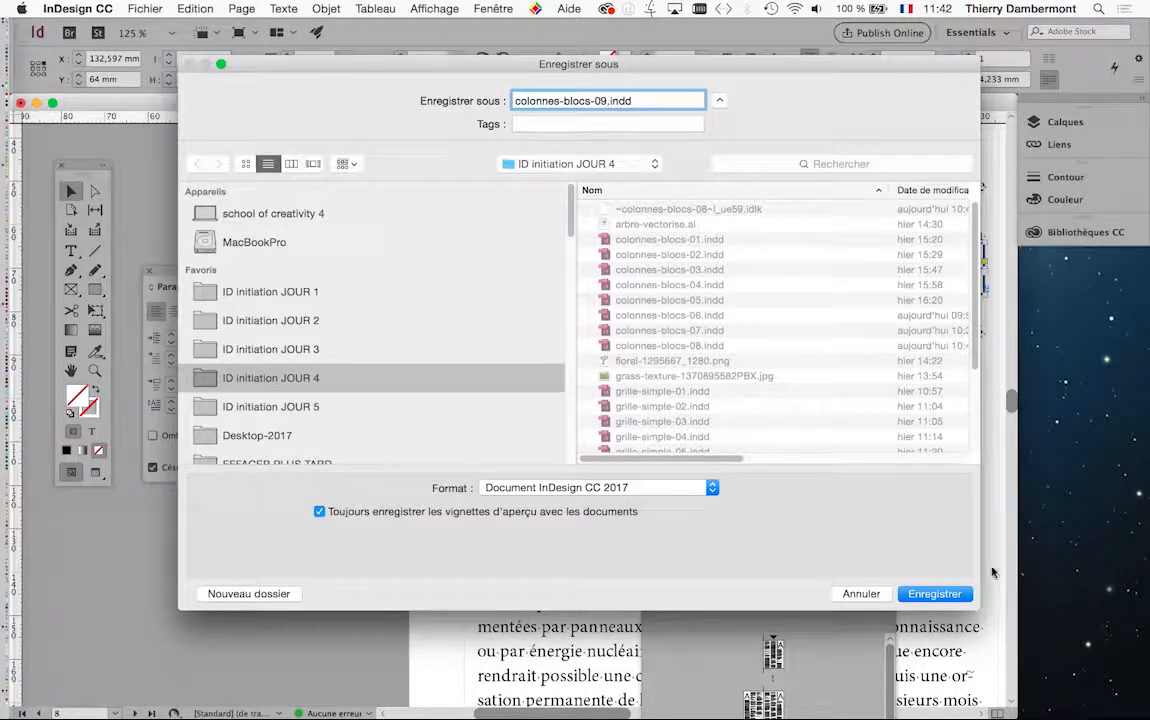
text(9)
key(Return)
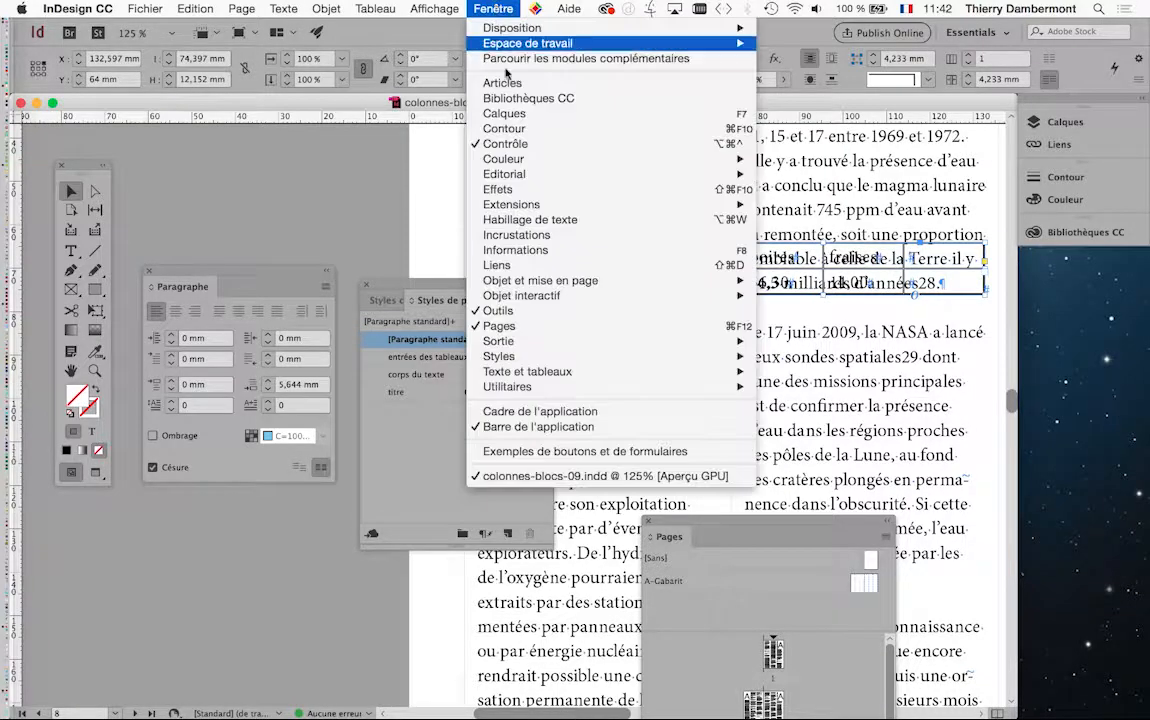
Wrap the body text around the table frame's bounding box with a linked 3 mm offset on all sides.
click(530, 219)
drag(616, 279, 553, 178)
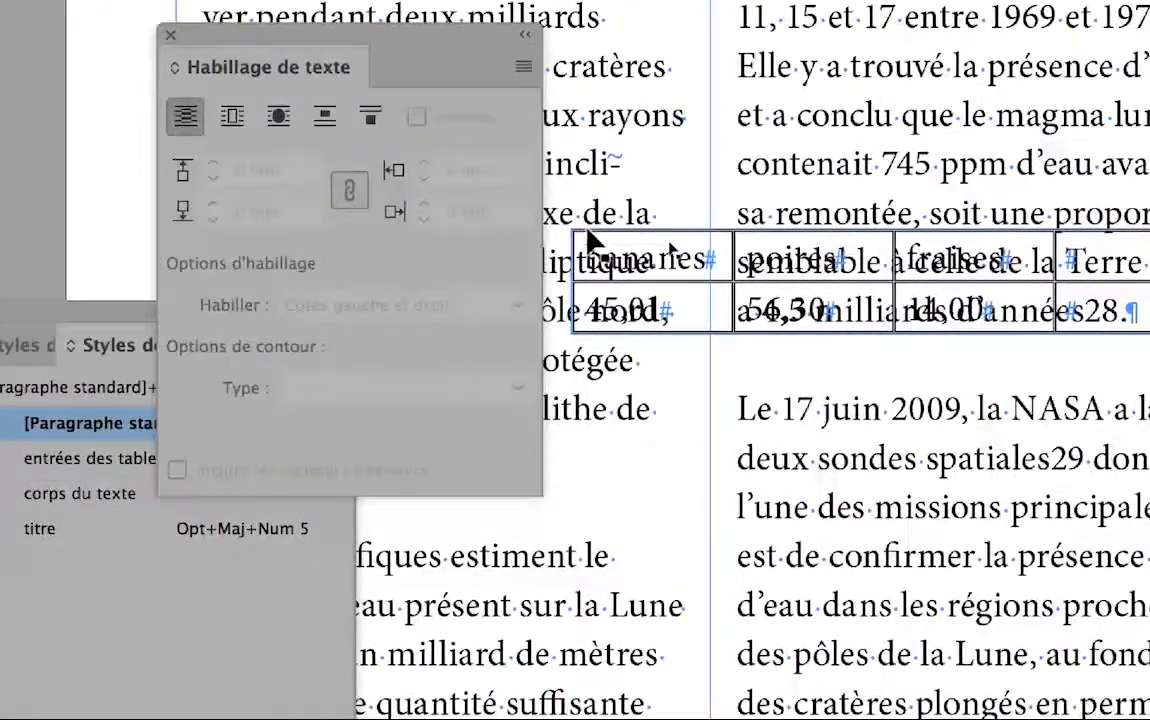
click(590, 243)
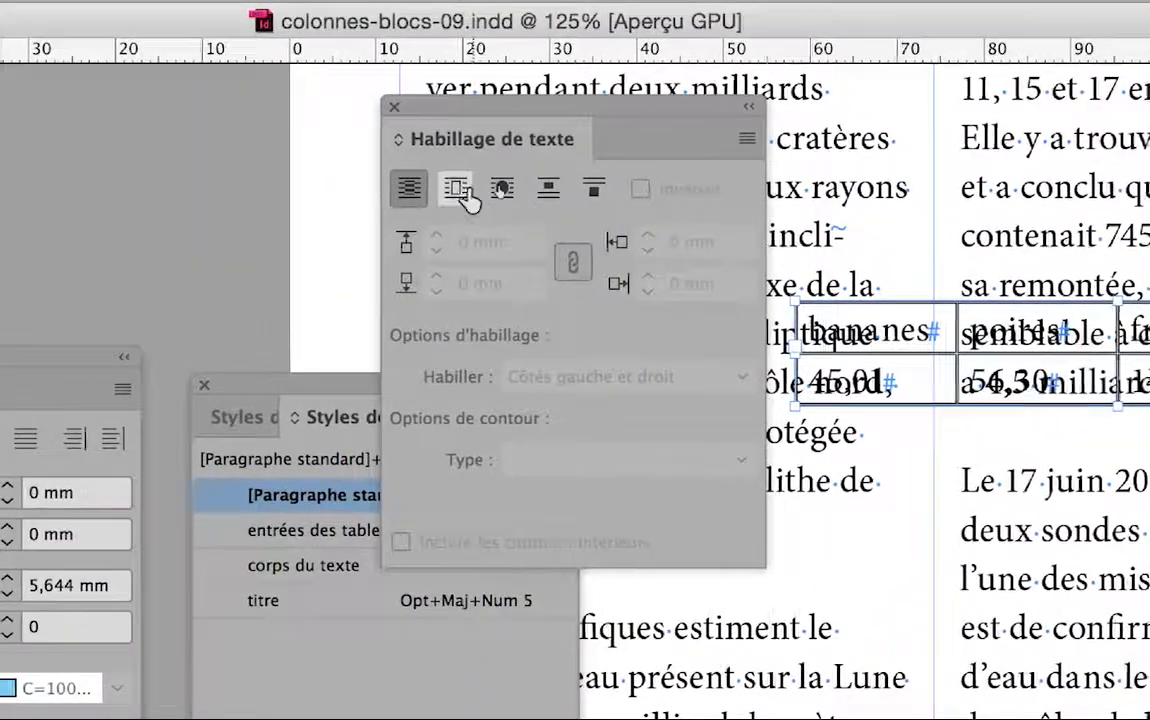
click(466, 196)
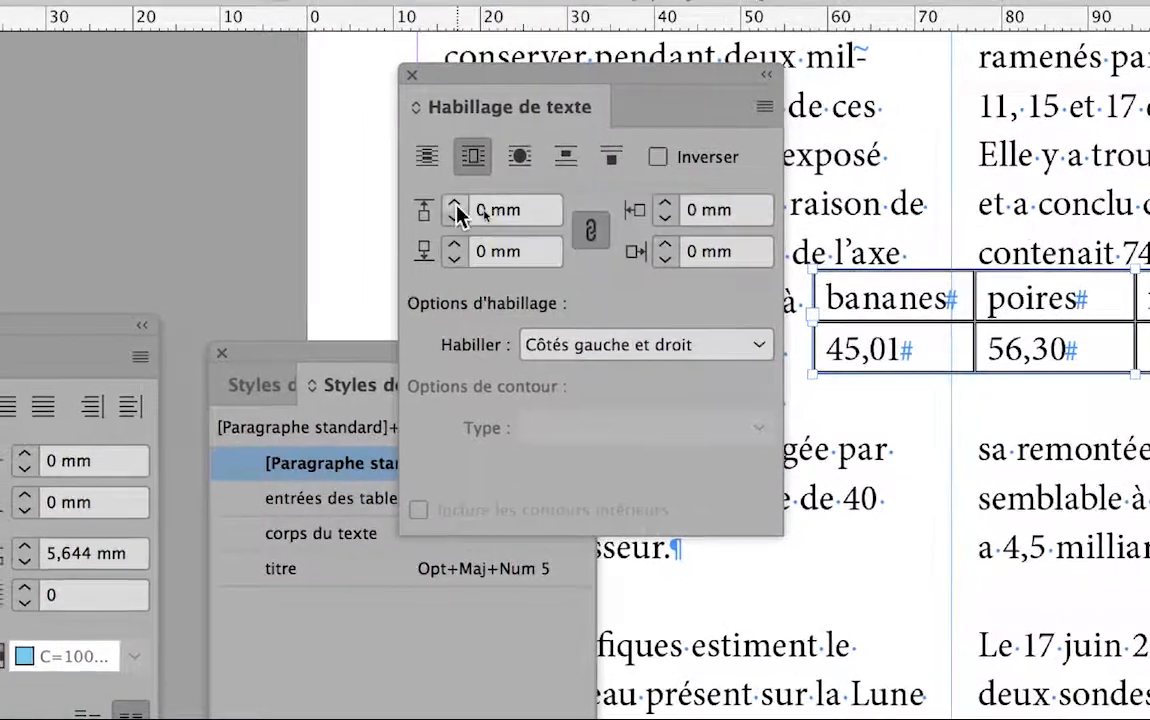
click(443, 233)
click(443, 233)
click(443, 233)
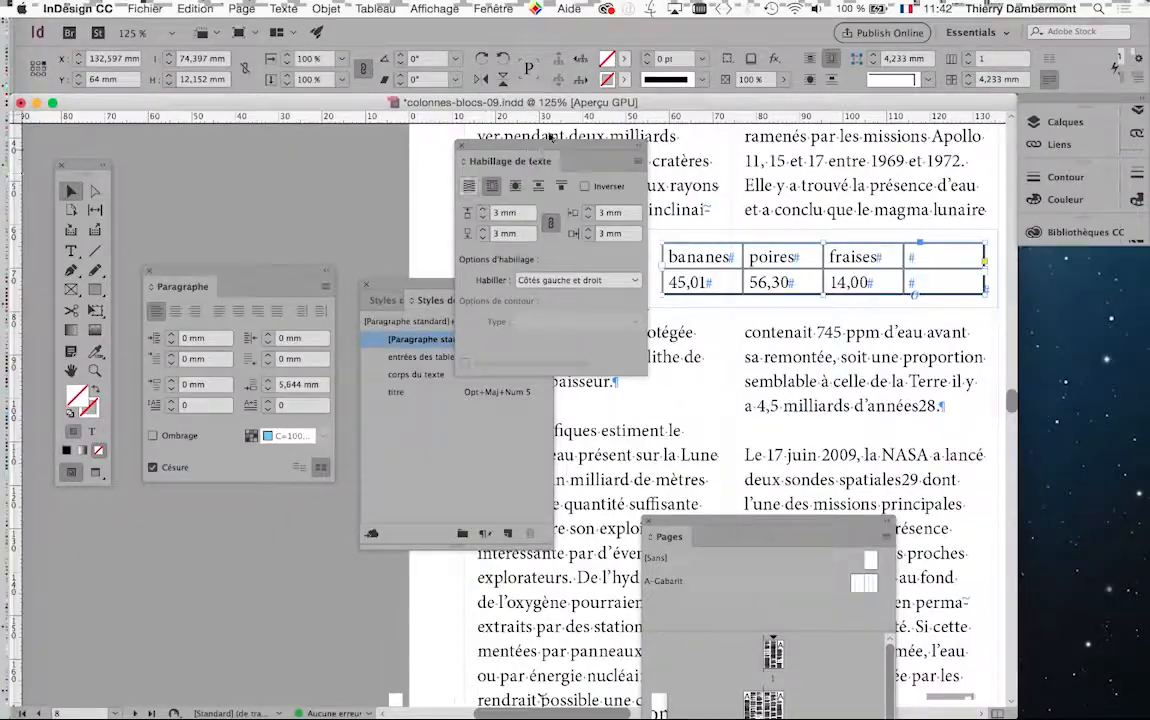
Clear the floating panels off the columns and move the table frame to about X 176 mm, Y 77.5 mm.
drag(603, 148, 263, 535)
scroll(808, 370, down, 2)
scroll(808, 370, down, 2)
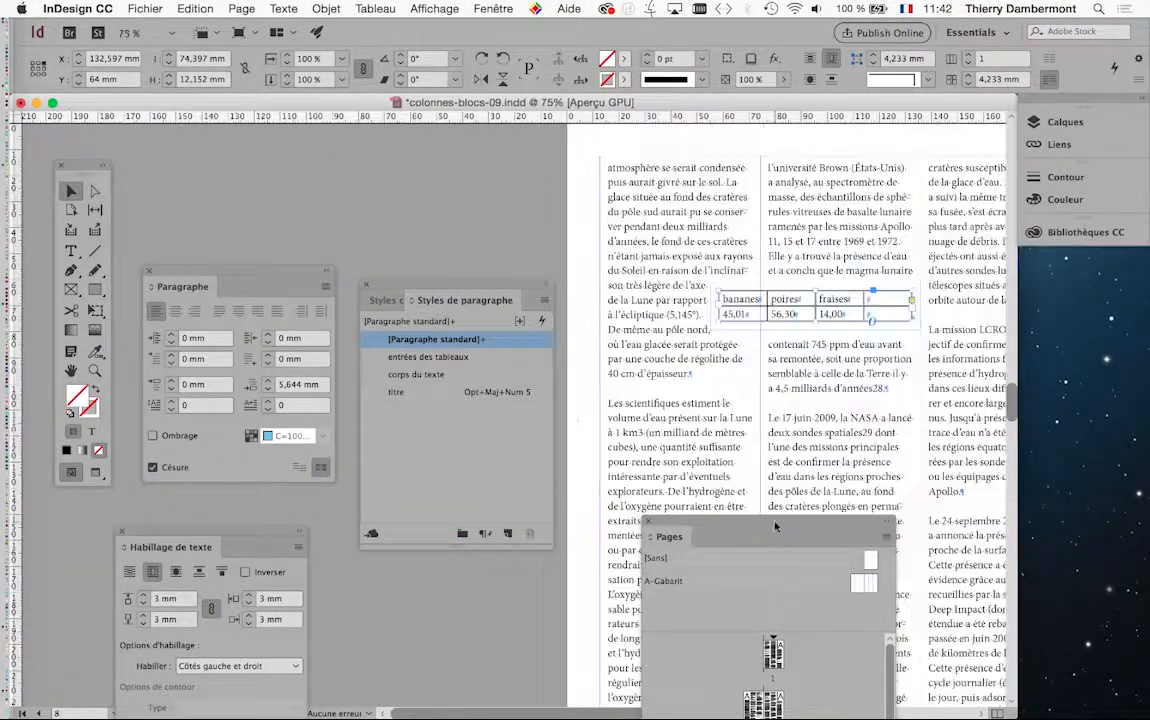
drag(815, 528, 630, 616)
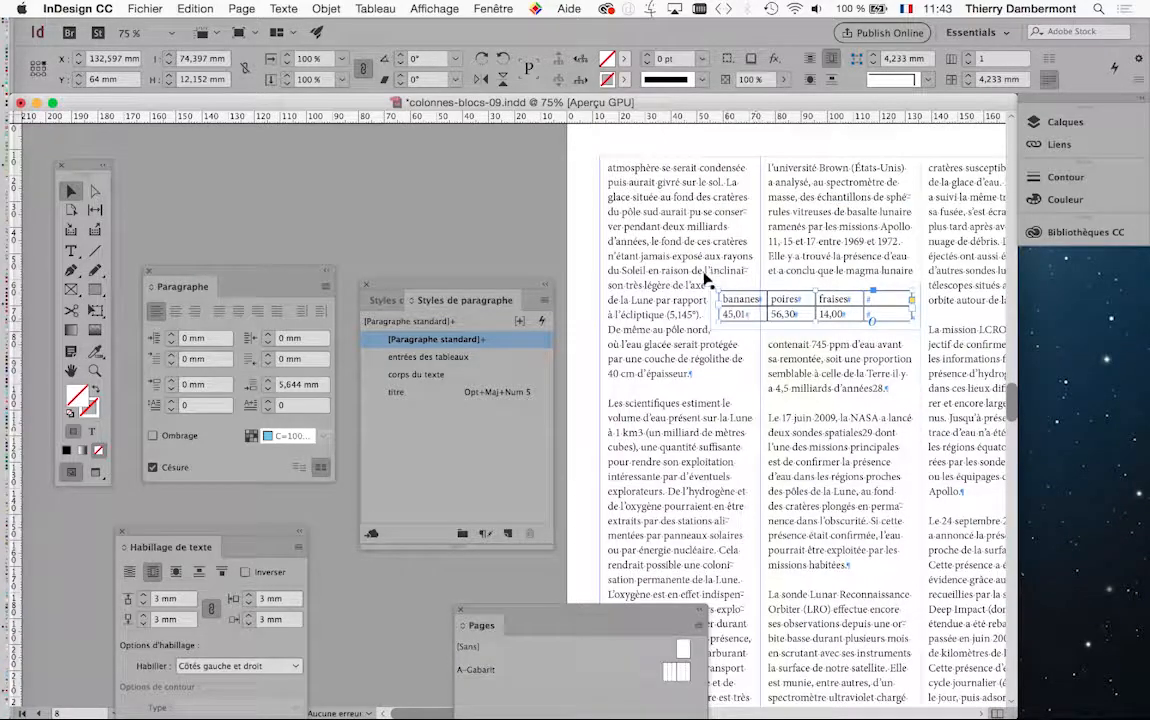
drag(706, 280, 386, 225)
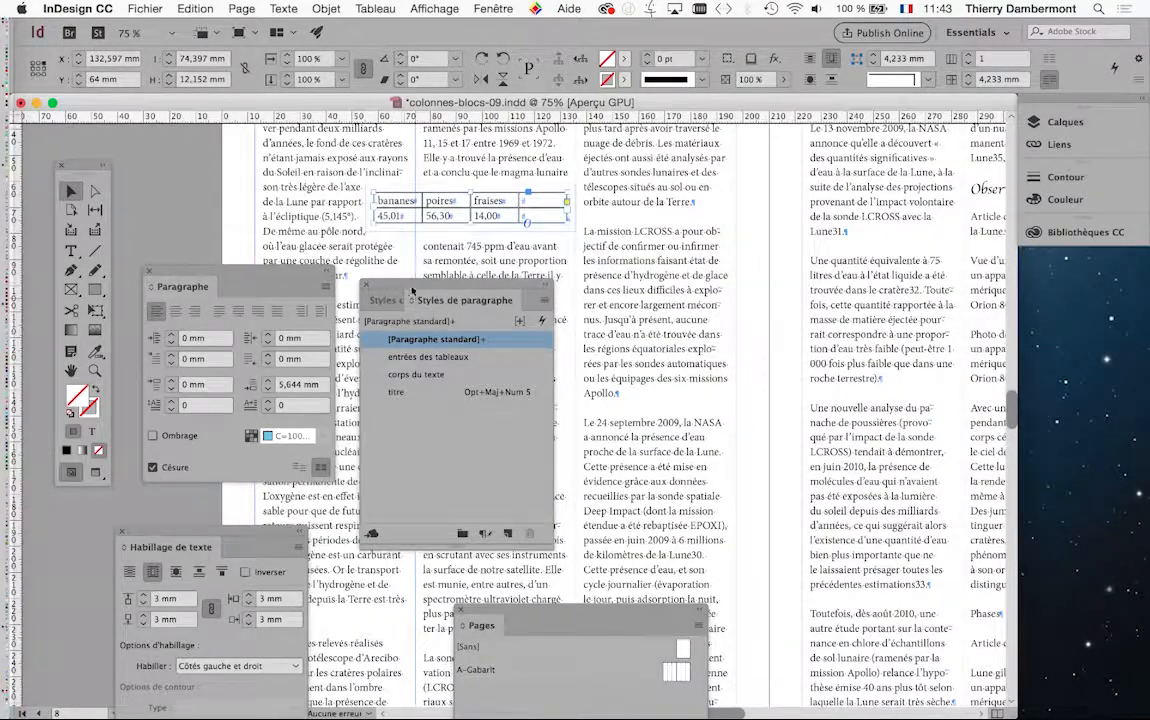
drag(190, 286, 95, 508)
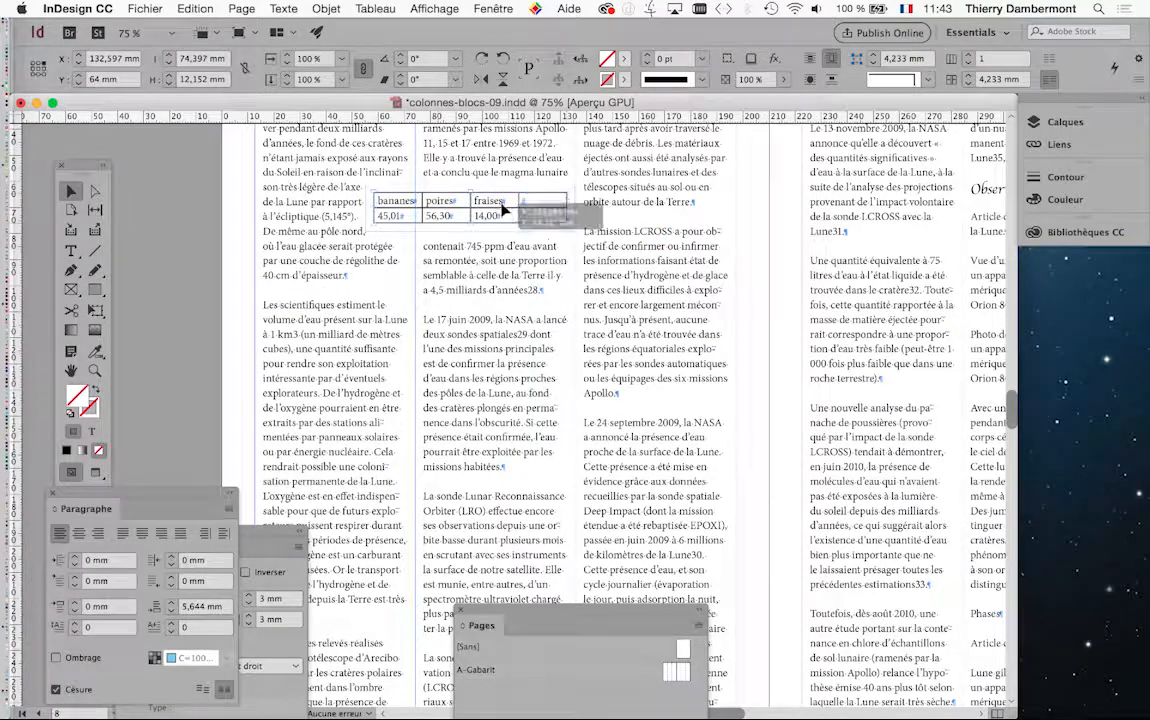
drag(503, 207, 580, 252)
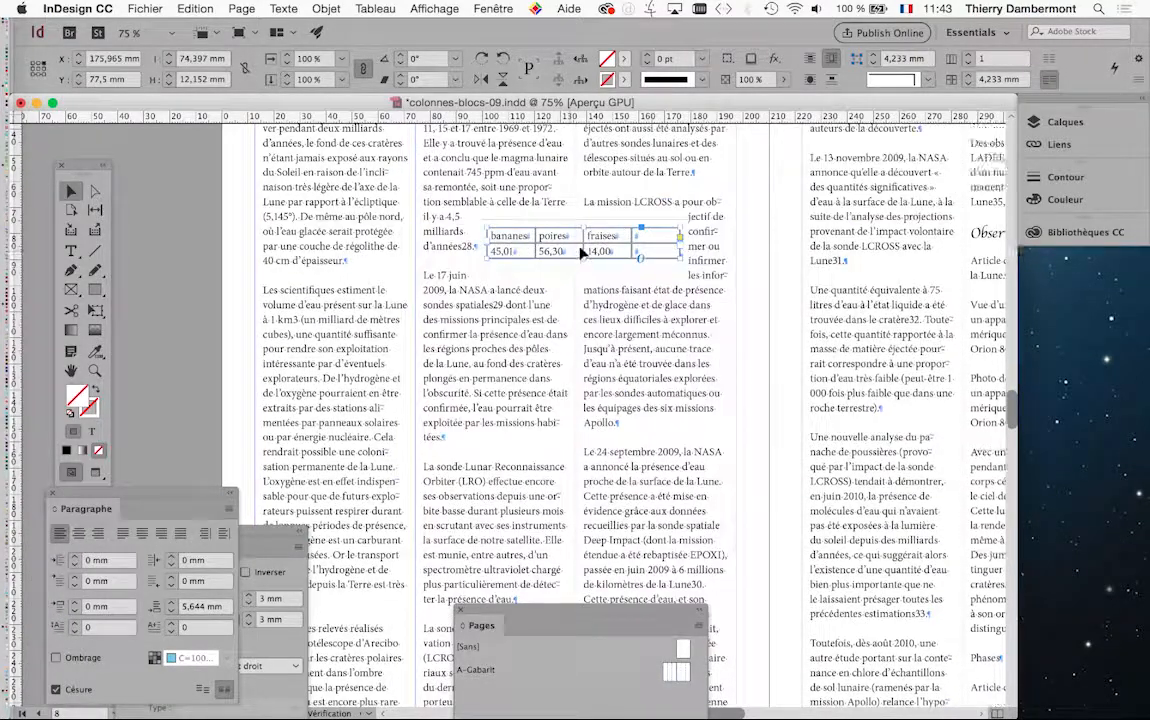
Unlink the table frame's text wrap offsets and increase only the left offset to 30 mm.
key(super+equal)
key(super+equal)
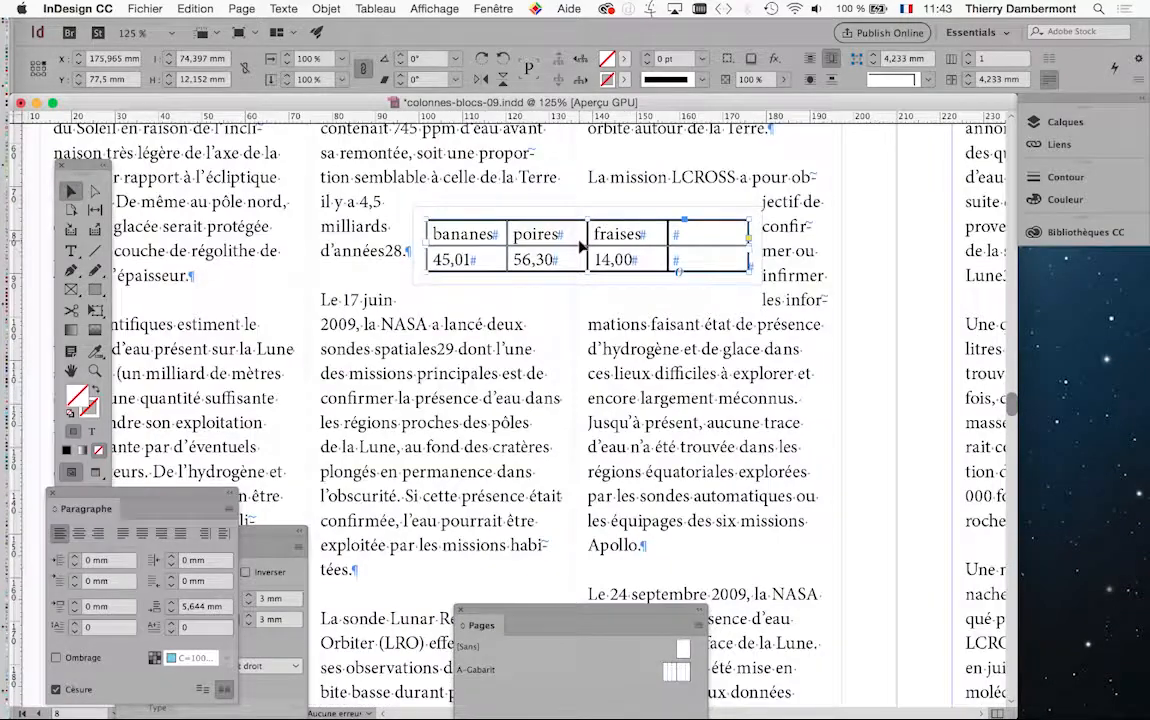
drag(213, 495, 846, 184)
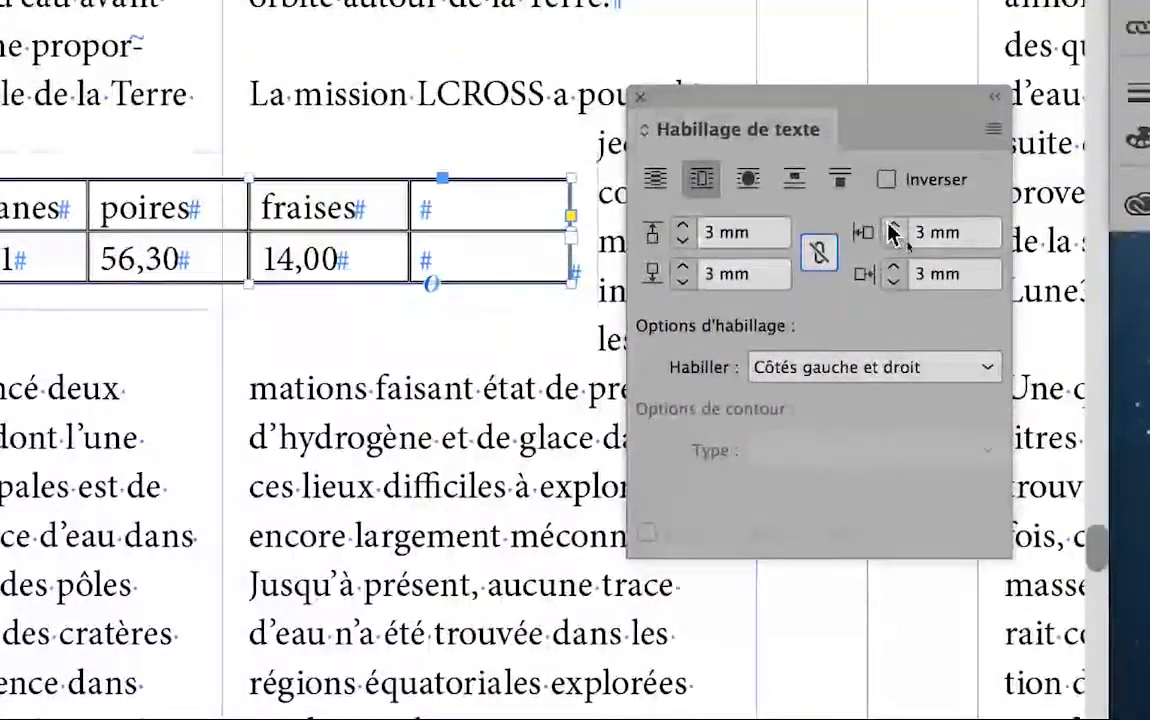
click(893, 227)
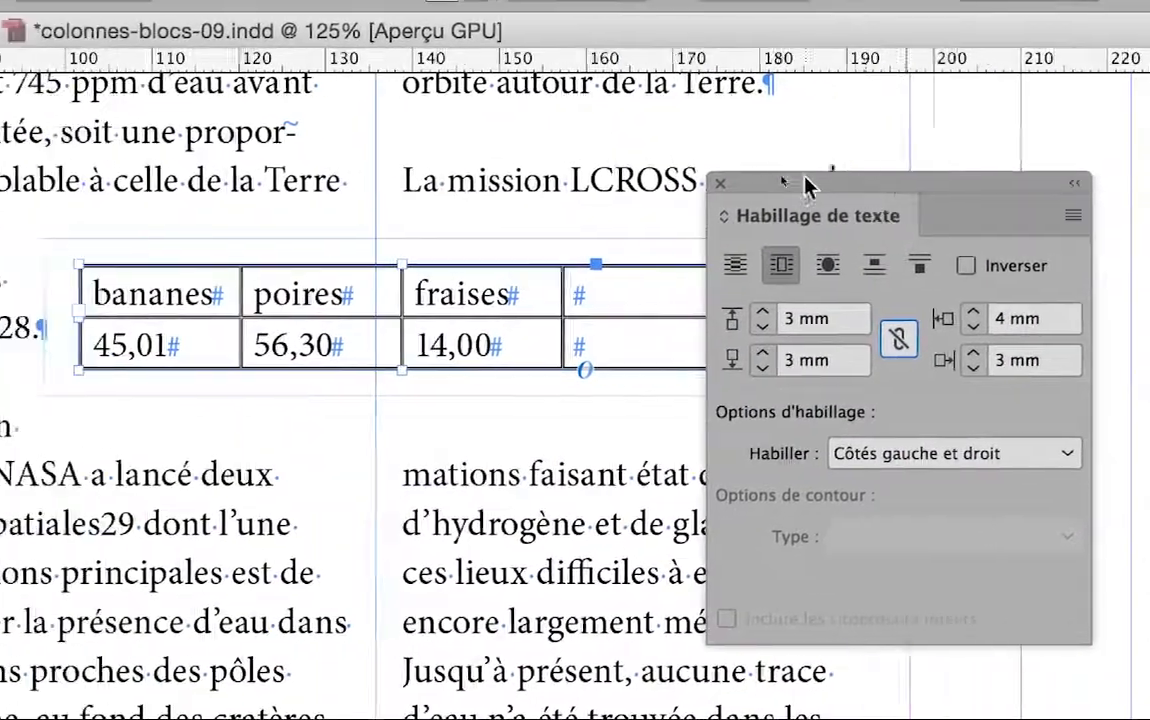
drag(808, 185, 516, 113)
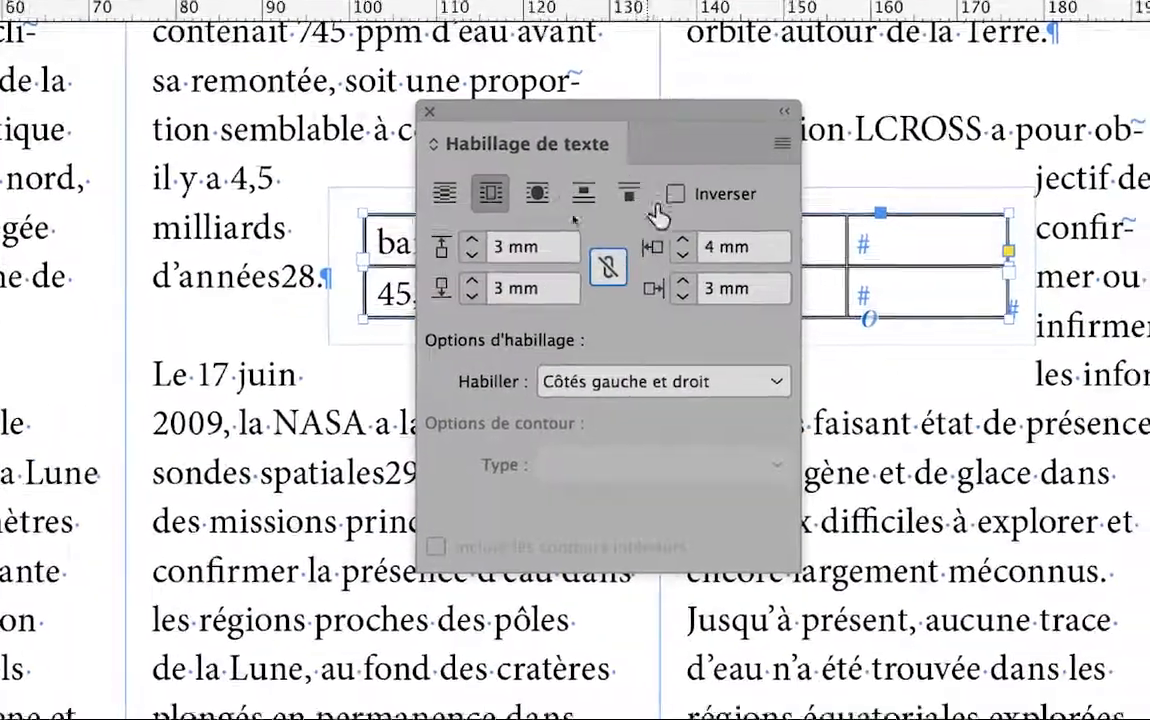
click(682, 241)
click(682, 241)
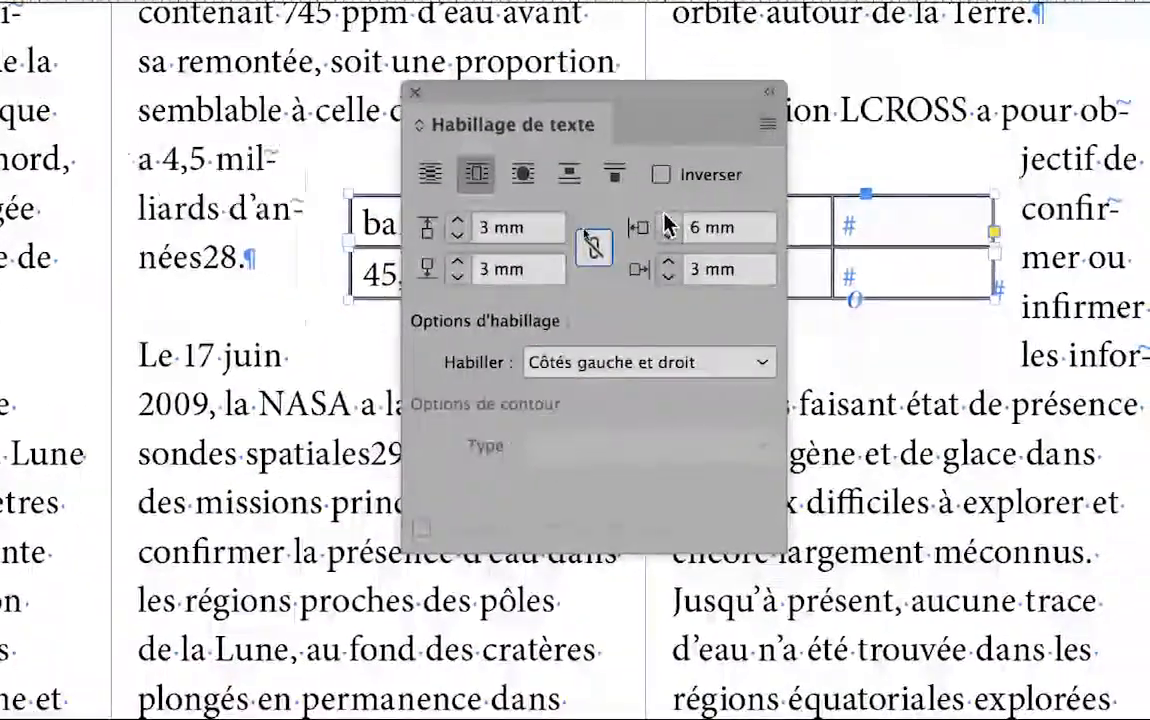
click(682, 241)
click(682, 241)
click(682, 241)
click(682, 241)
click(668, 221)
click(668, 221)
click(668, 221)
click(668, 221)
click(668, 221)
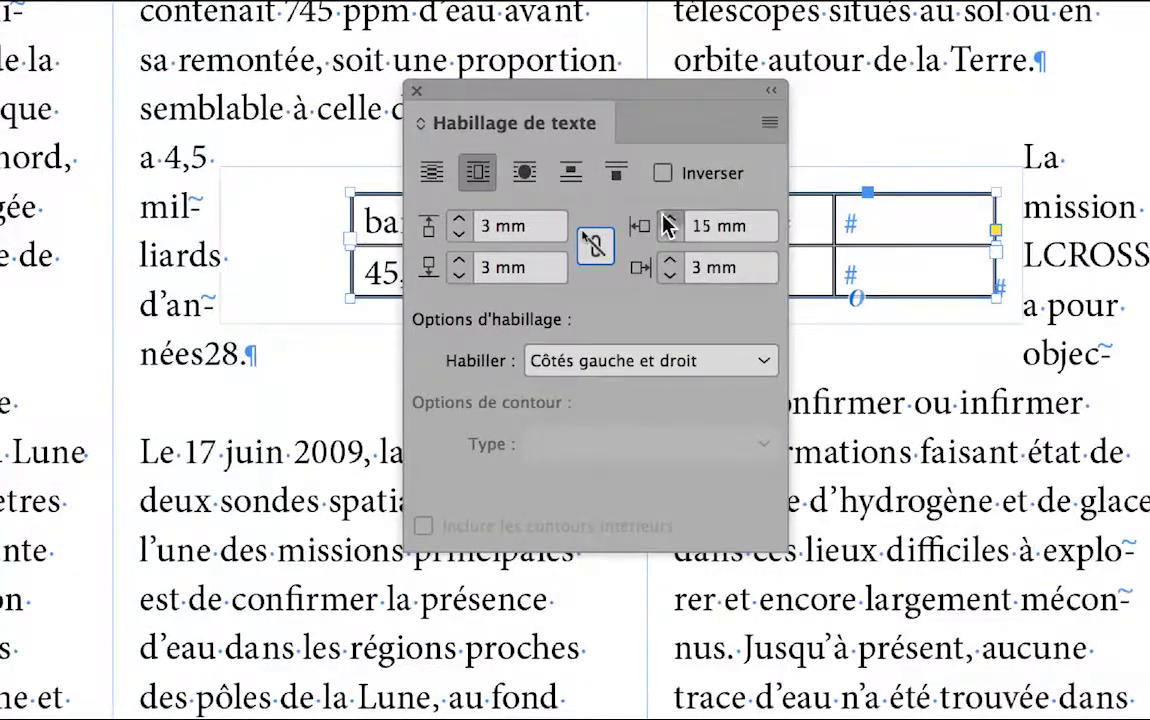
click(668, 221)
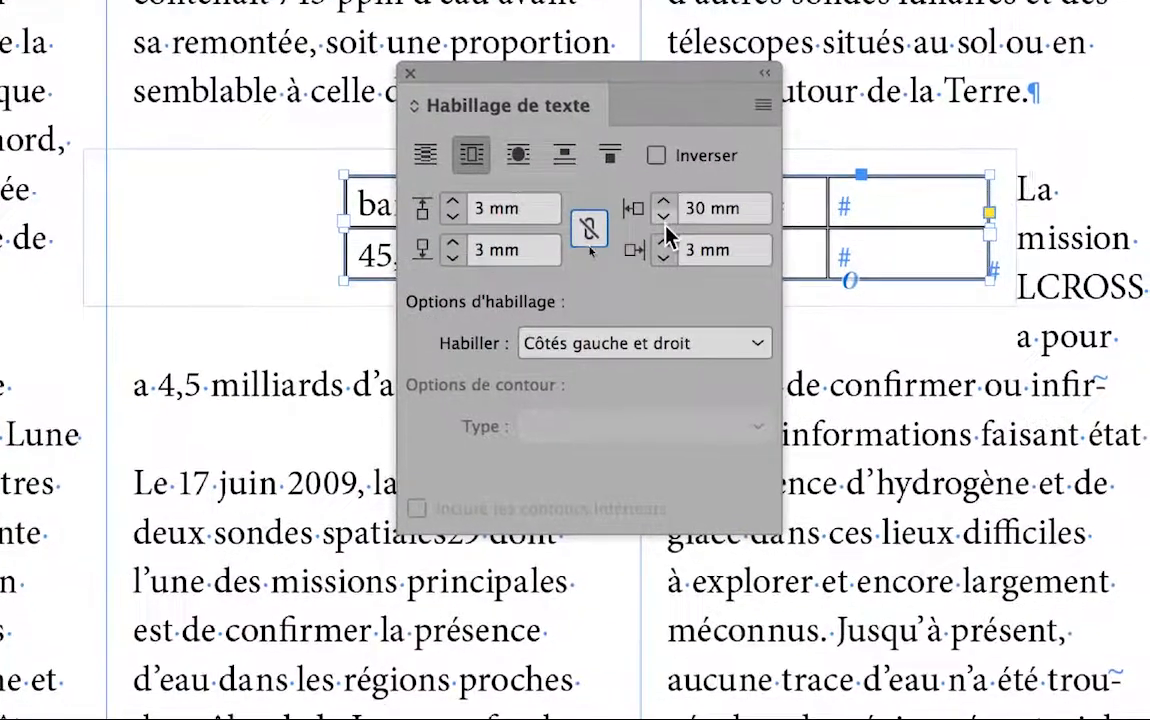
Set the table frame's left text wrap offset to 27 mm and its right offset to 20 mm.
click(669, 262)
click(669, 262)
click(669, 262)
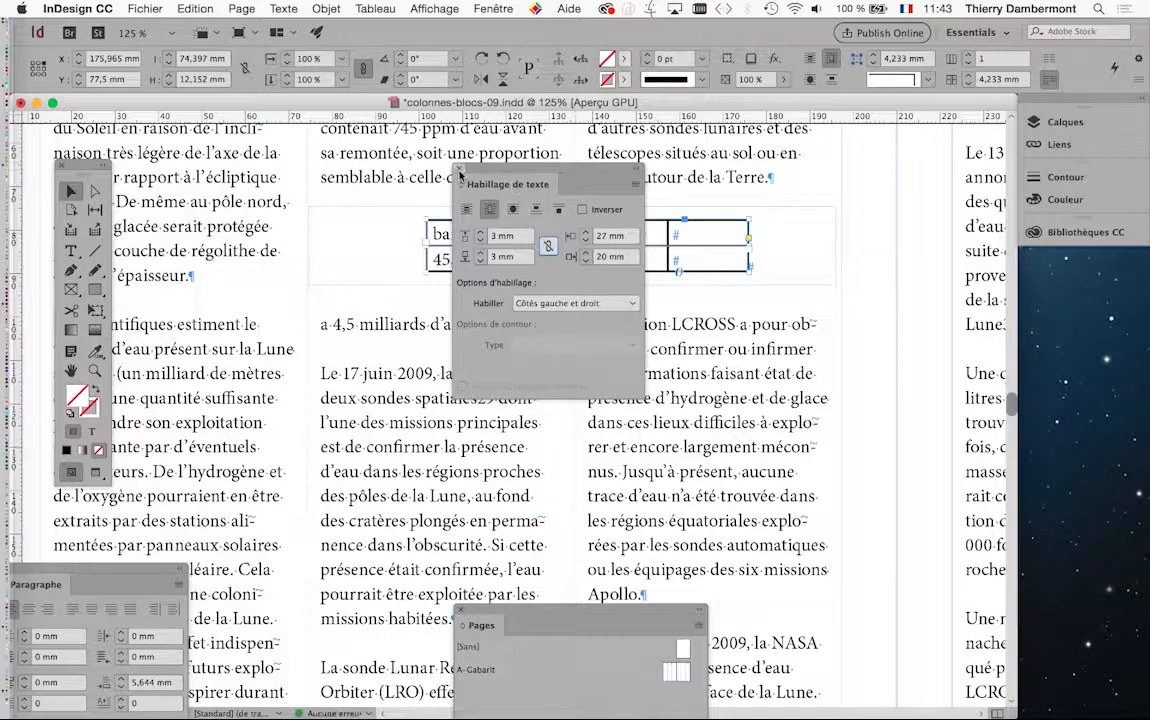
Hide the text wrap settings and shift the table frame slightly, to about X 175 mm, Y 77.3 mm.
key(super+alt+w)
click(780, 262)
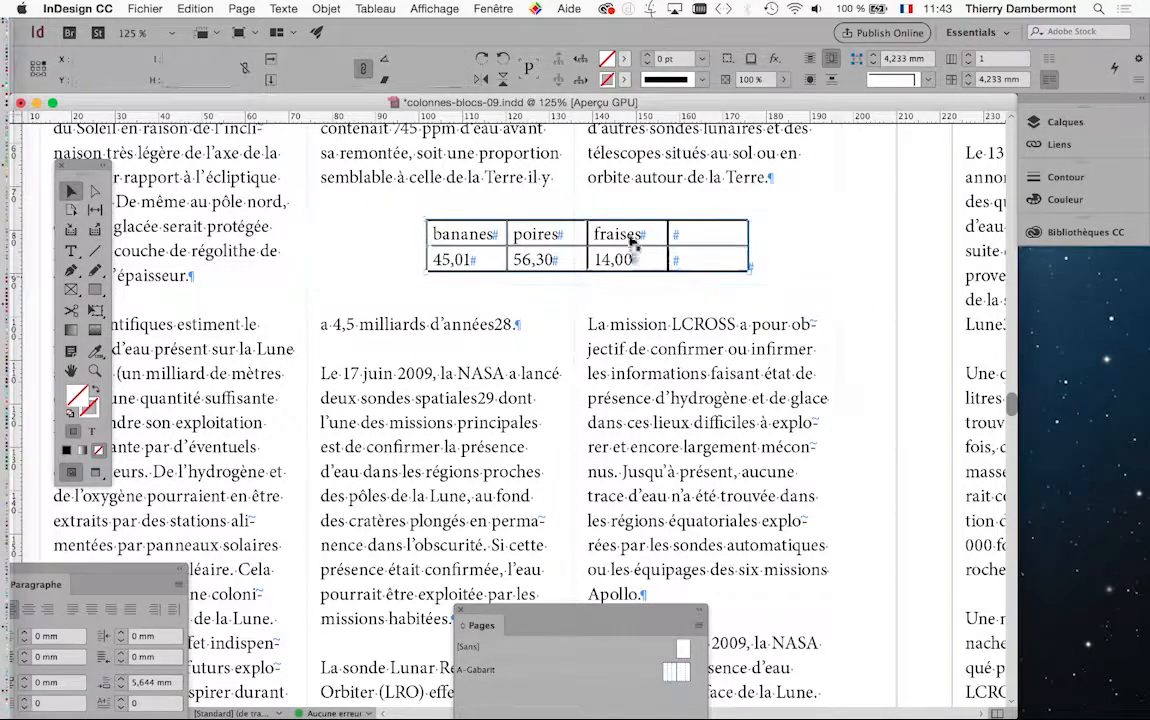
mouse_move(628, 226)
mouse_down()
mouse_move(665, 255)
mouse_move(600, 370)
mouse_move(601, 390)
mouse_move(600, 255)
mouse_move(624, 226)
mouse_up()
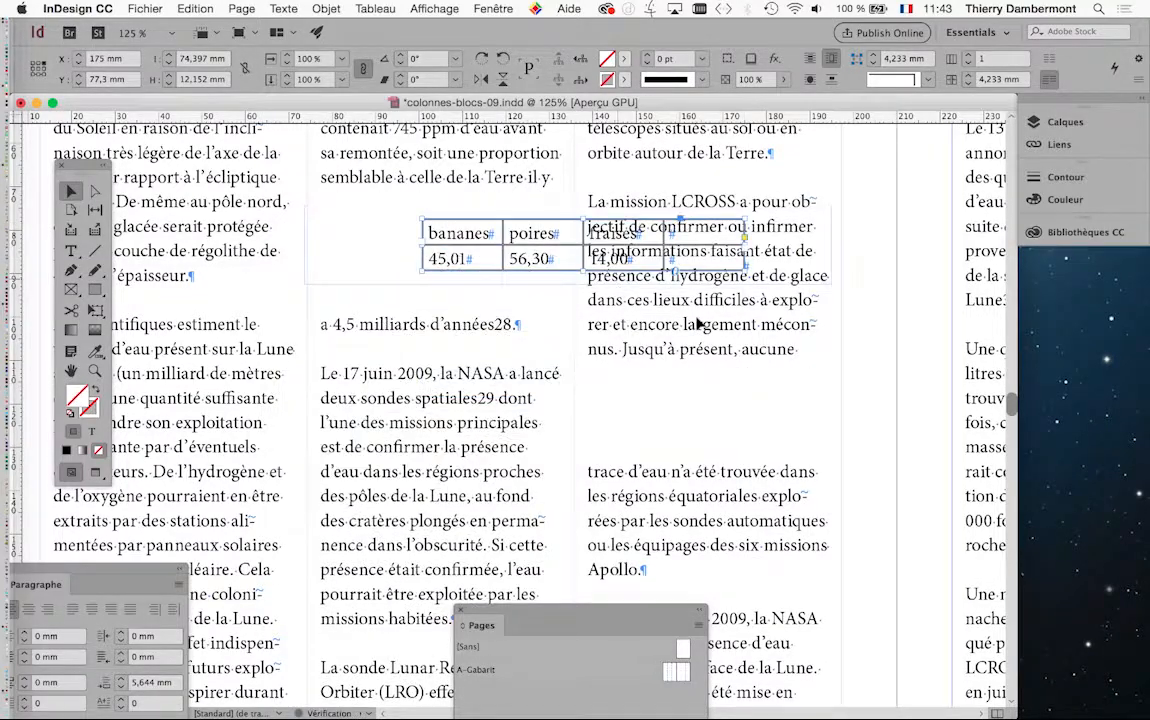
click(893, 352)
click(577, 244)
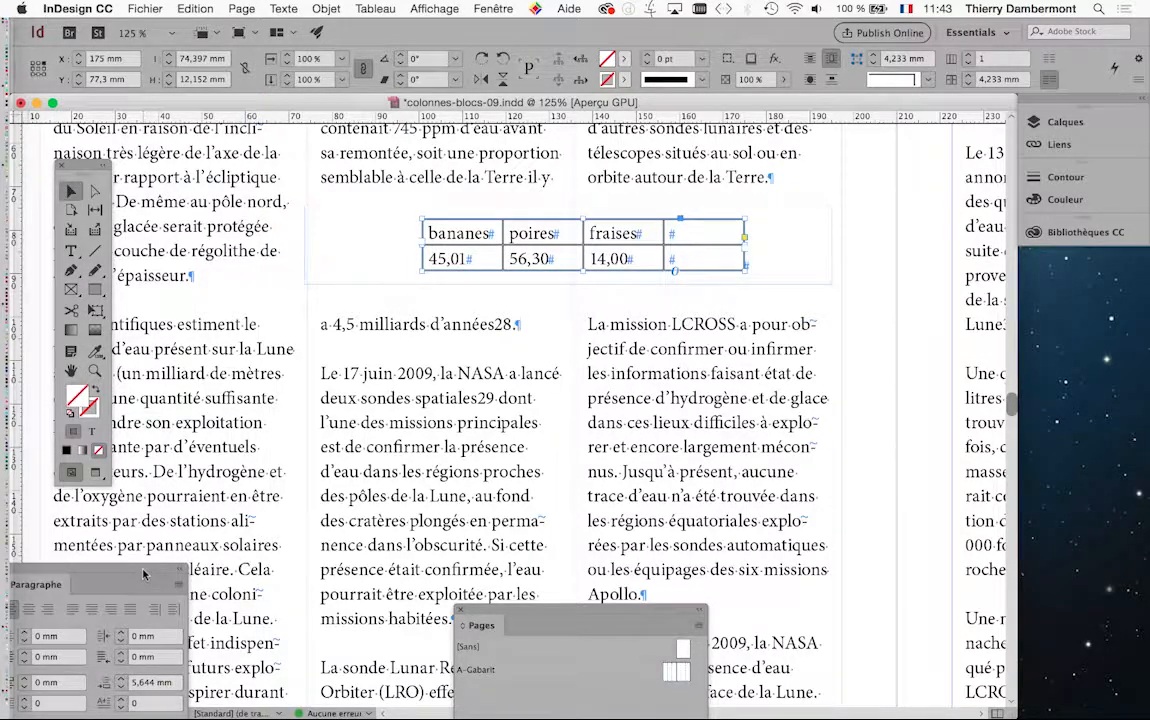
Relink the table frame's text wrap offsets at 3 mm on all sides and close the wrap settings.
drag(143, 576, 213, 587)
click(493, 8)
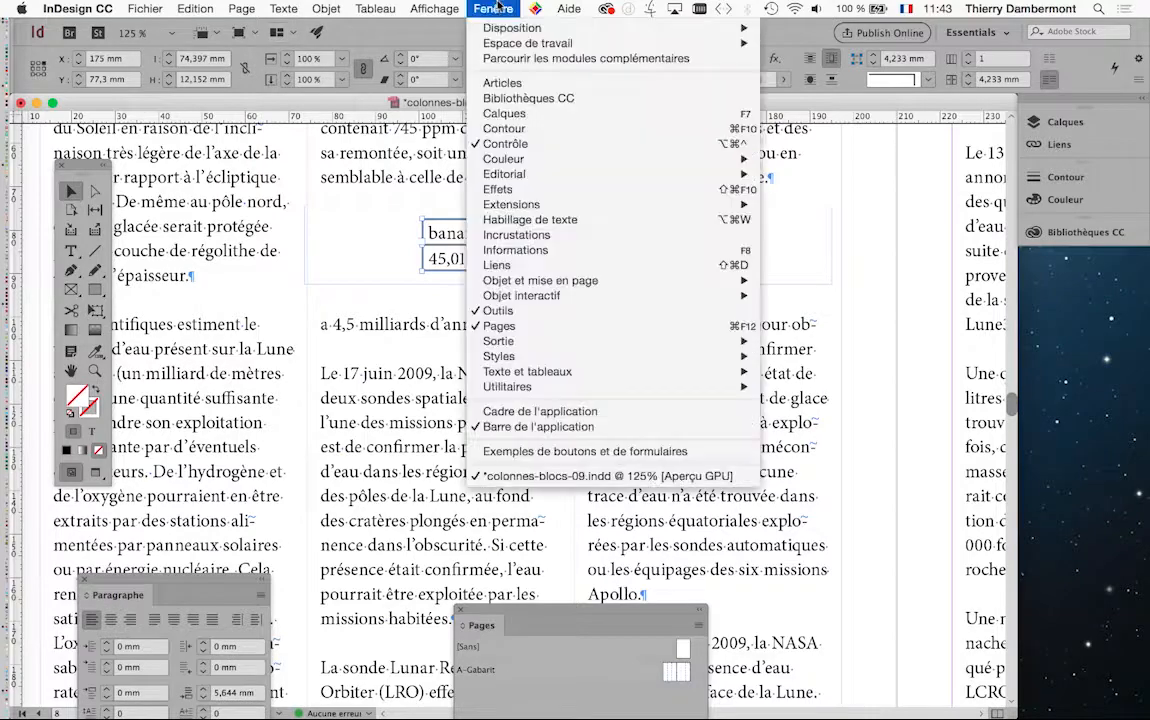
click(731, 244)
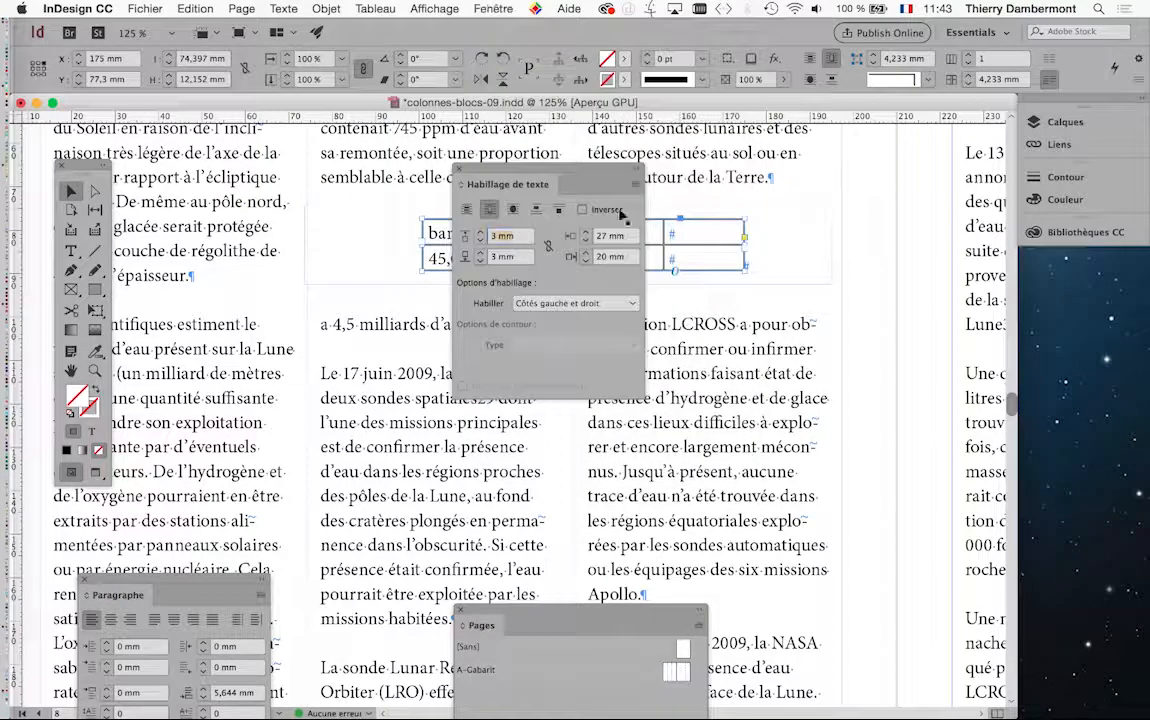
drag(557, 176, 869, 169)
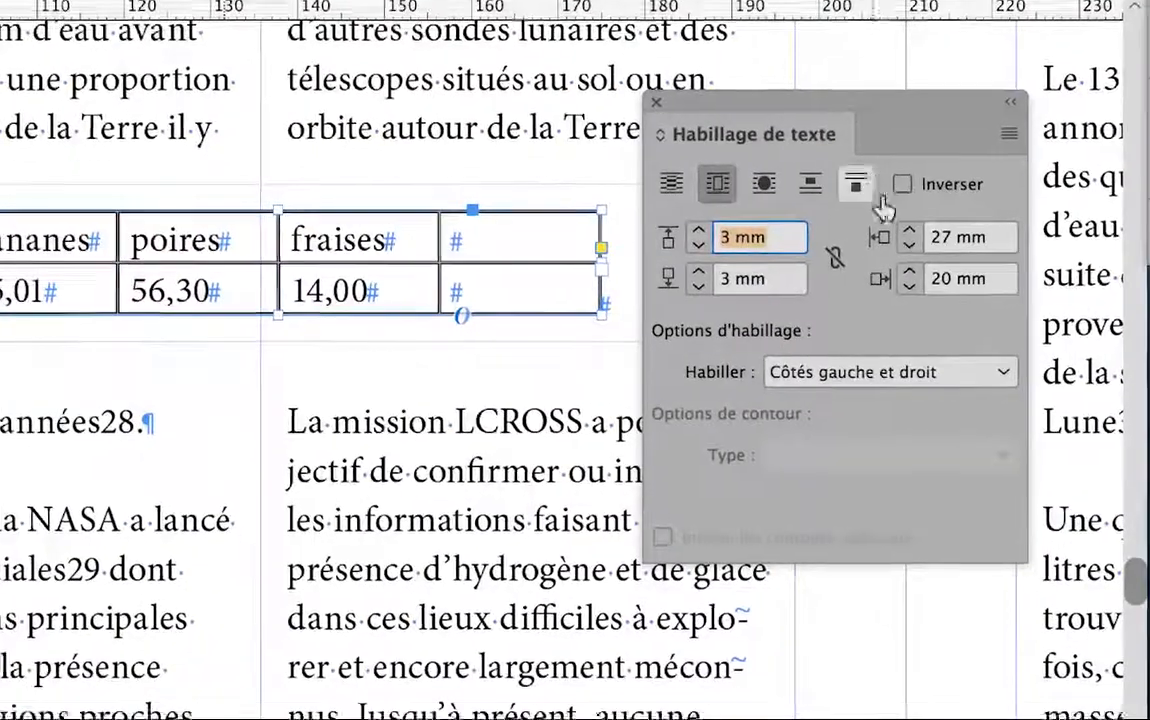
click(835, 258)
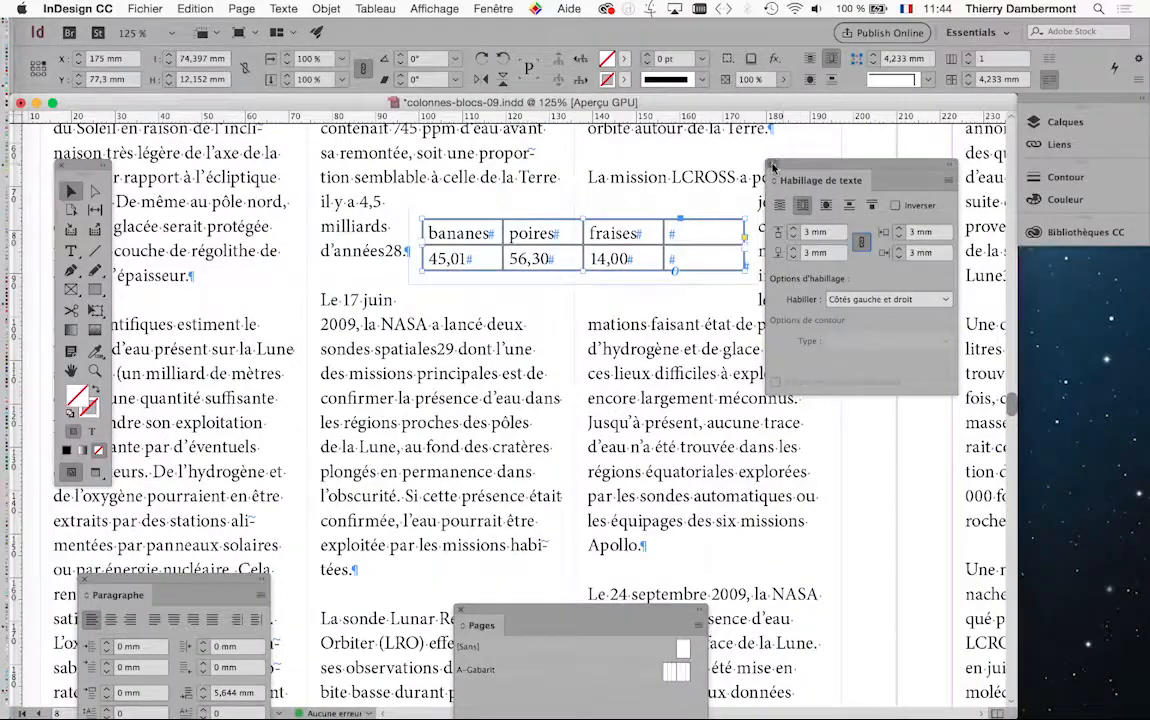
click(772, 166)
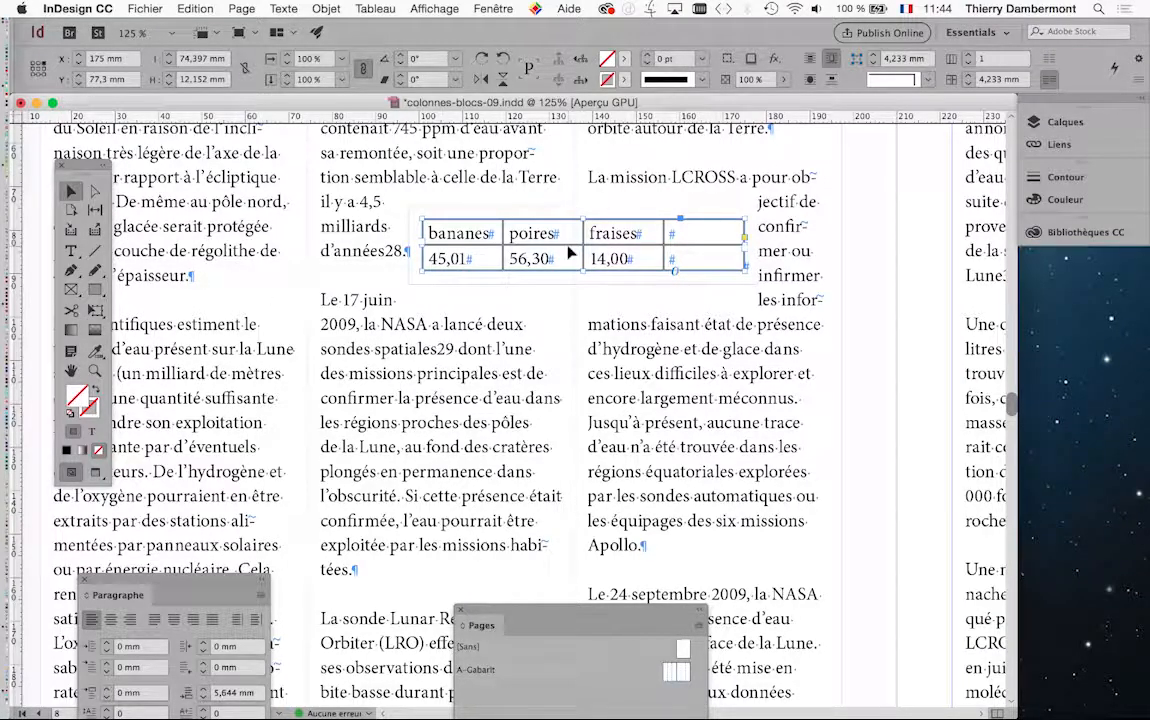
Reposition the table frame across the second and third text columns and scale it down together with its contents.
click(886, 296)
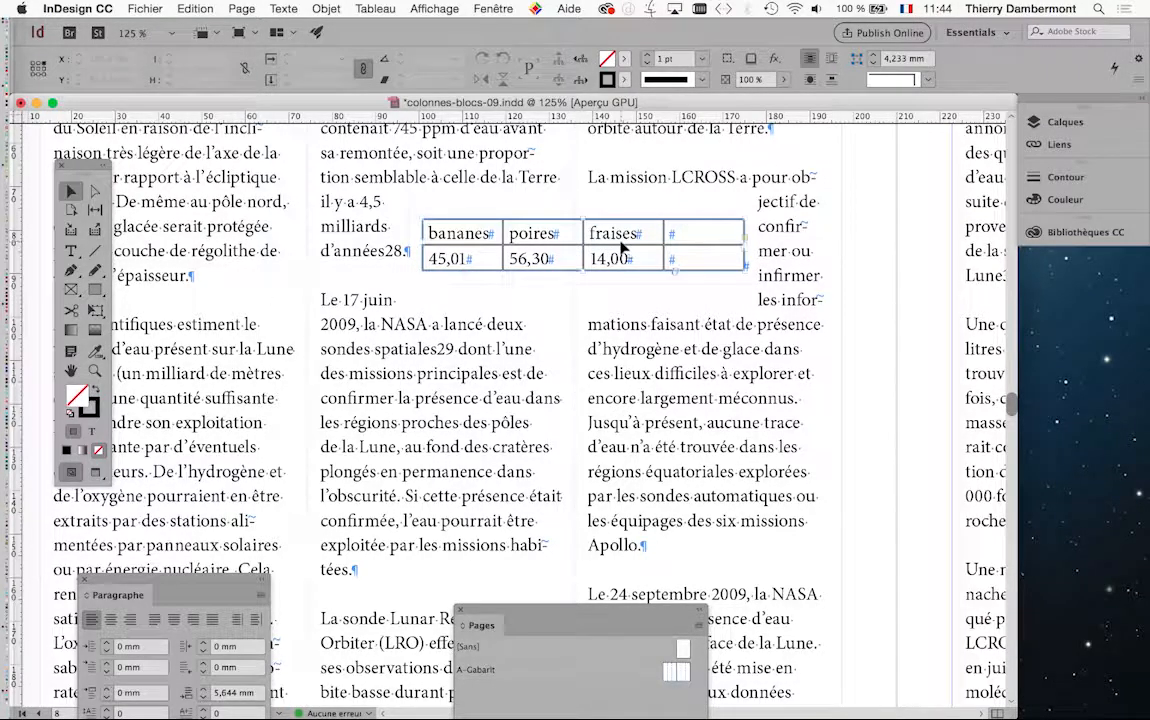
click(622, 245)
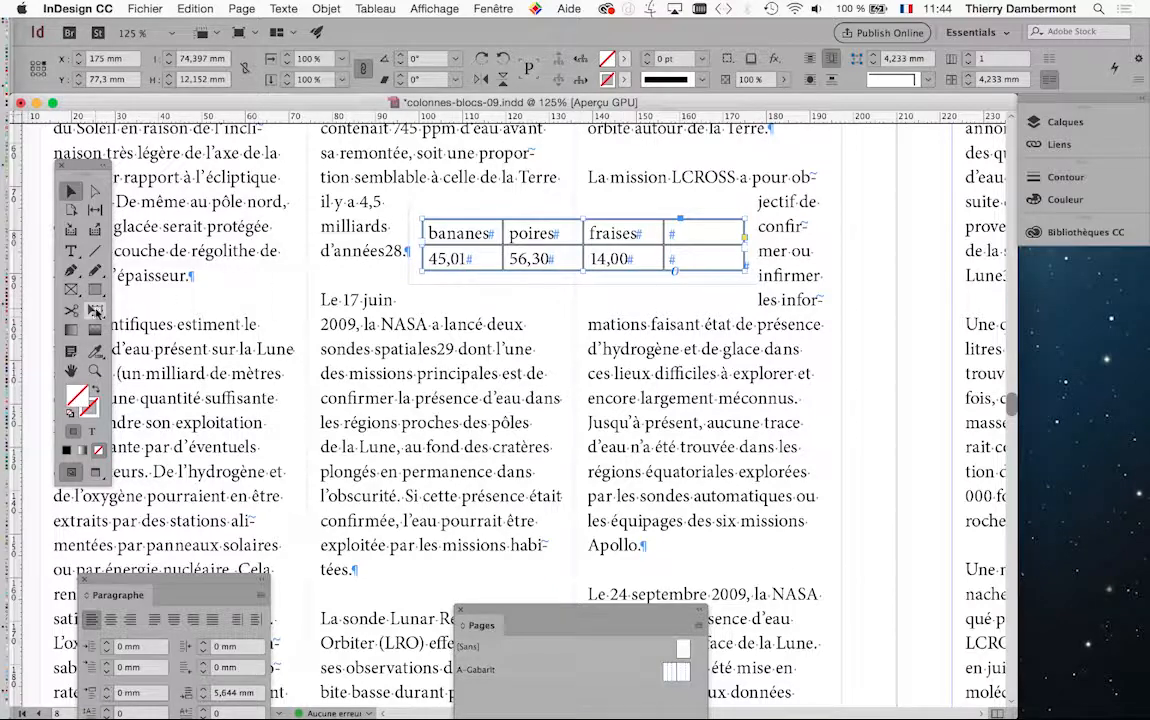
drag(557, 224, 737, 200)
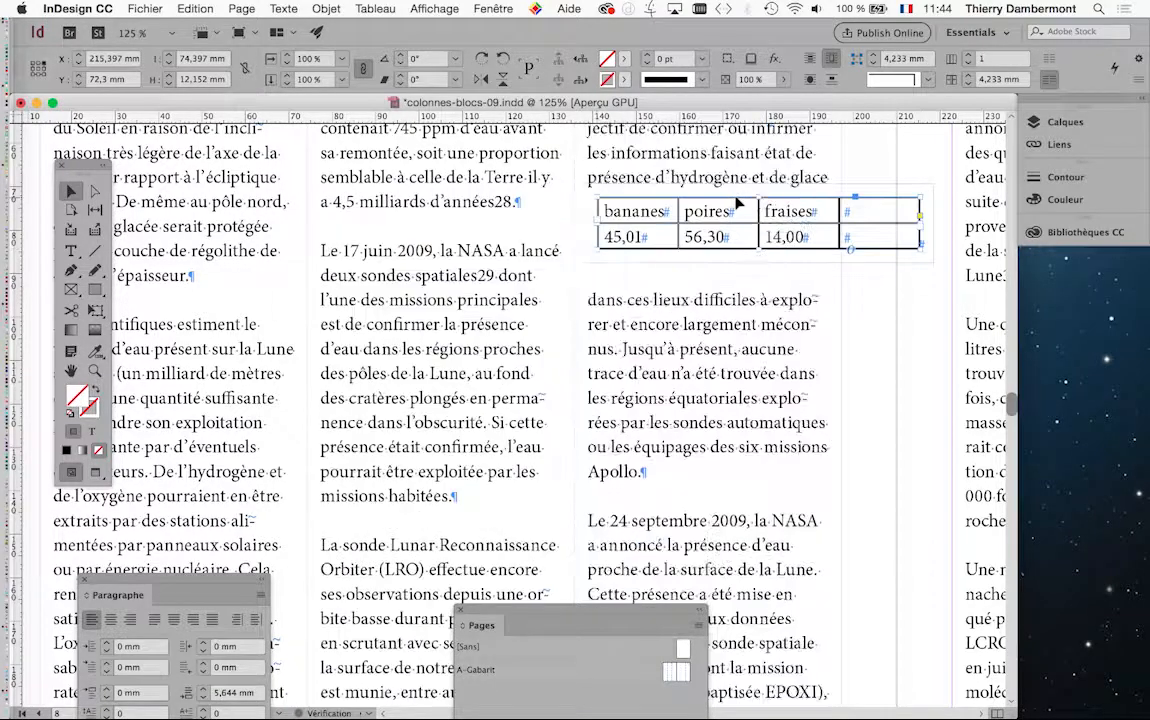
drag(575, 232, 390, 267)
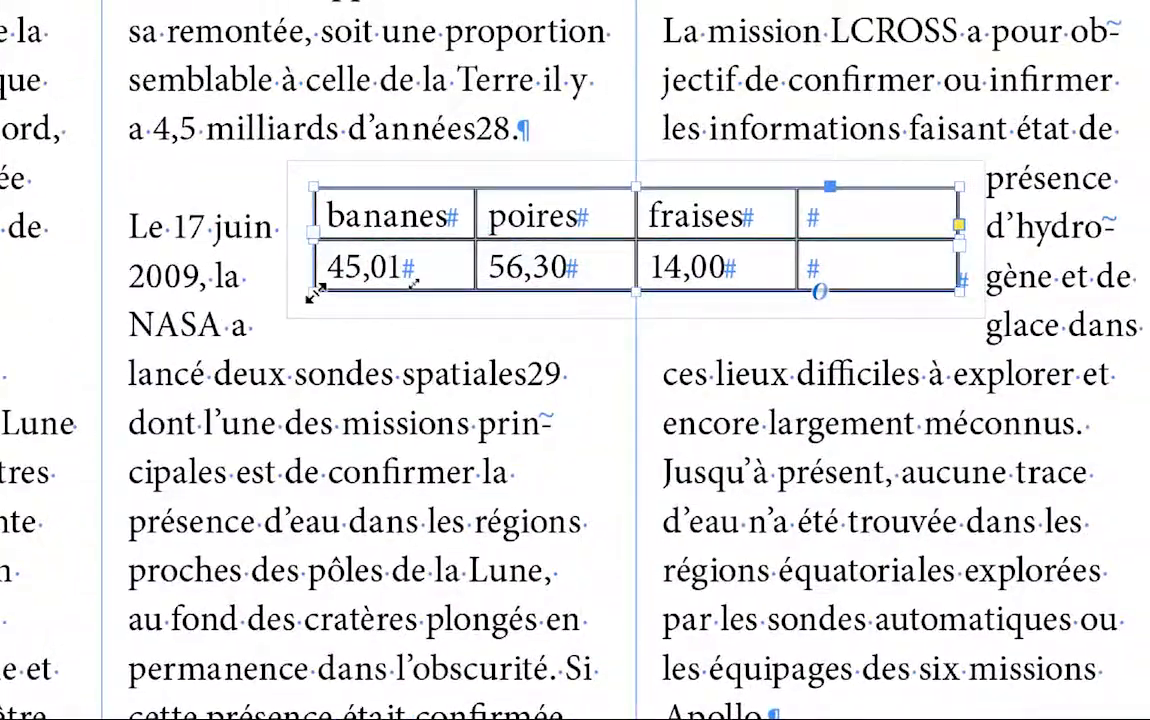
drag(315, 292, 388, 278)
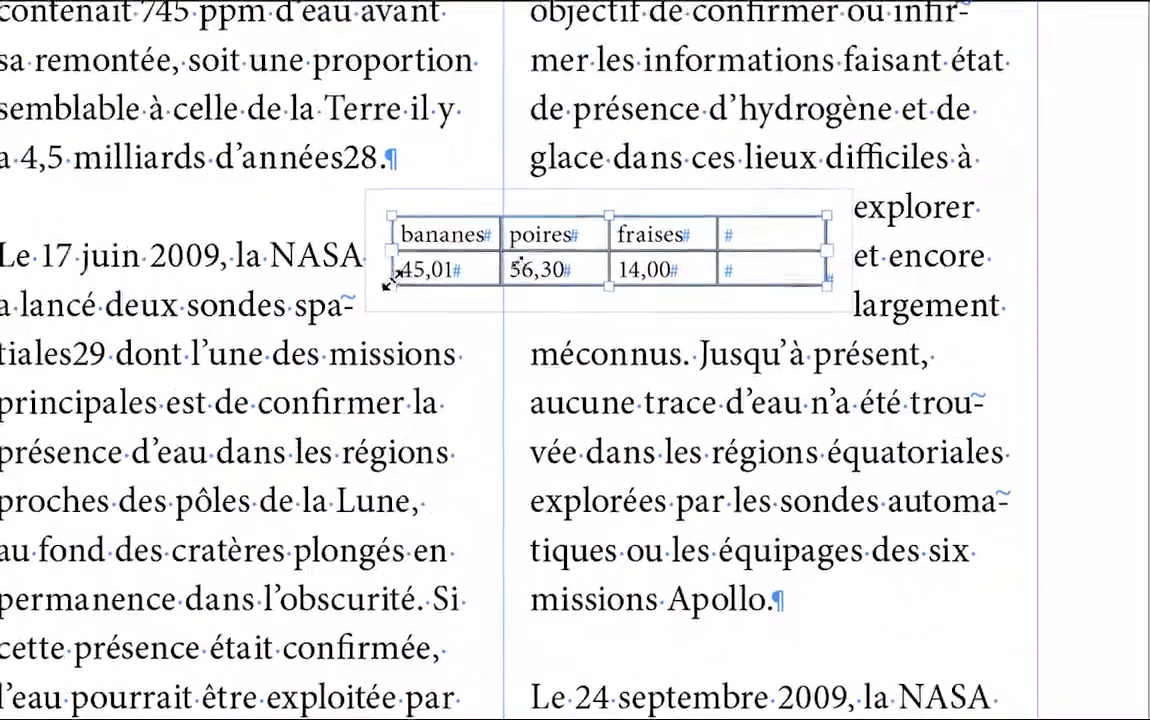